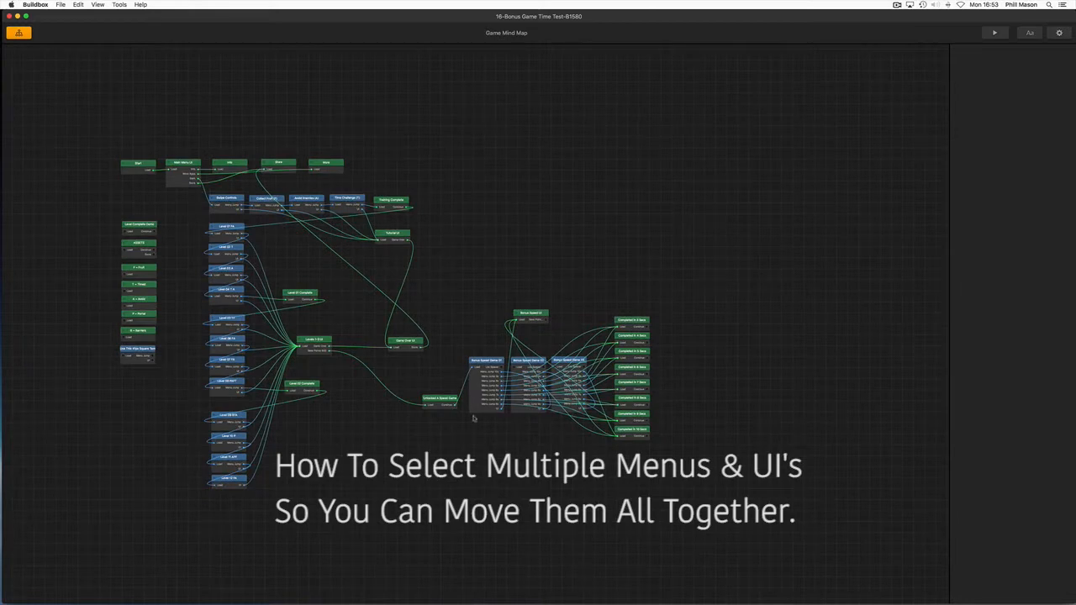
Examine the game mind map layout, focusing on the Bonus Speed Game nodes and the Completed in 3–10 Secs menus
scroll(677, 448, "up", 3)
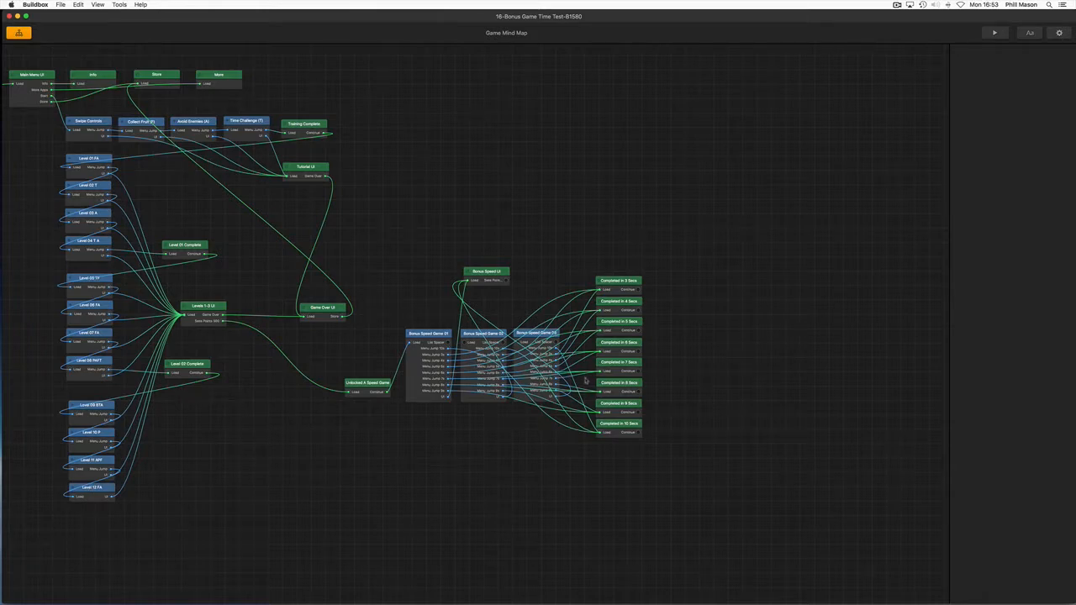
scroll(331, 390, "down", 3)
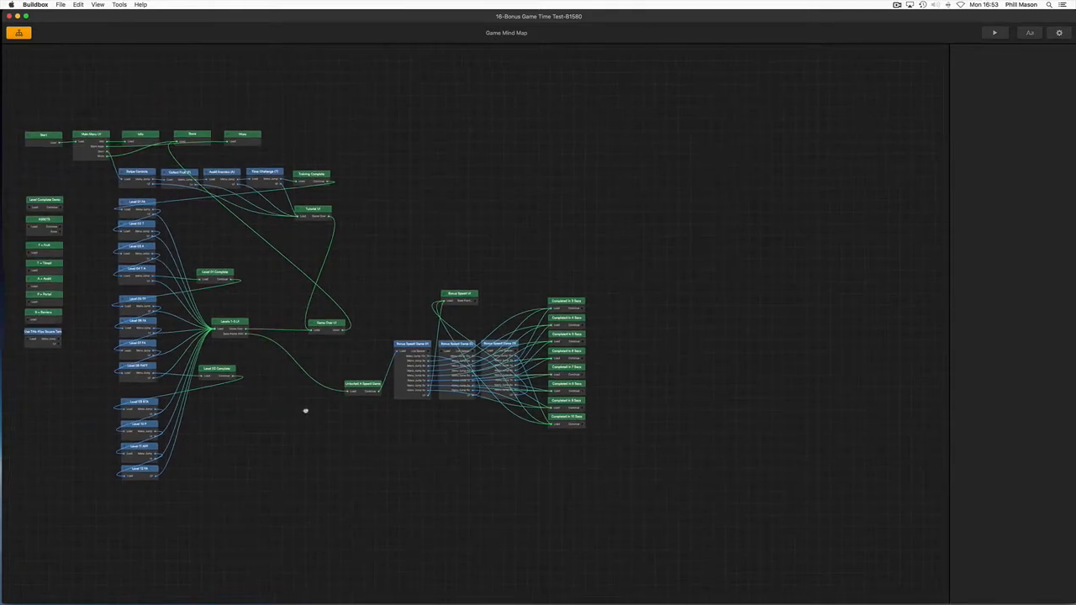
left_click_drag(305, 411, 324, 409)
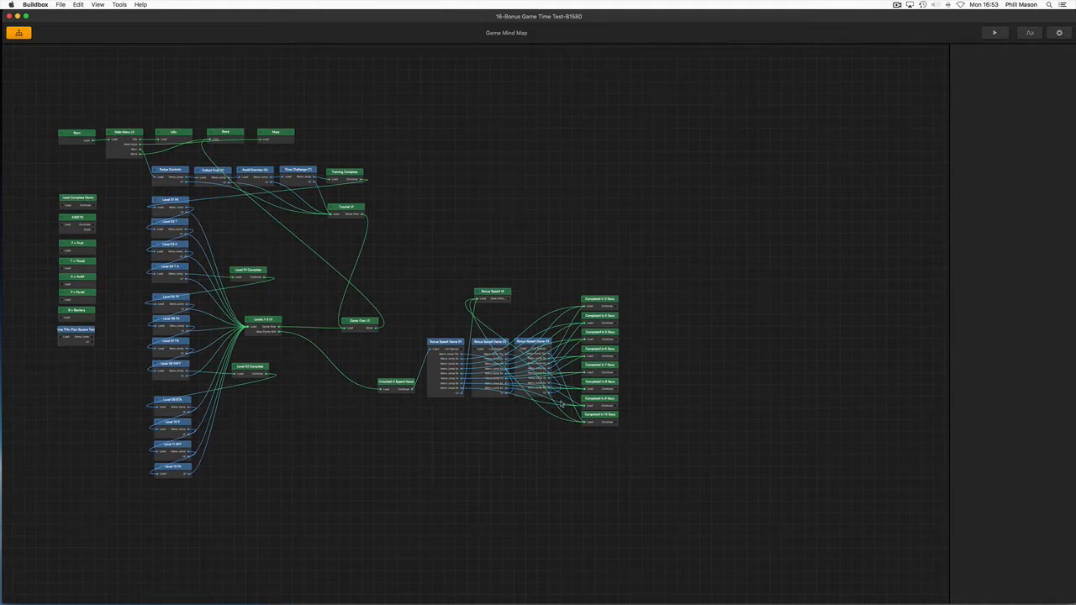
scroll(562, 404, "down", 1)
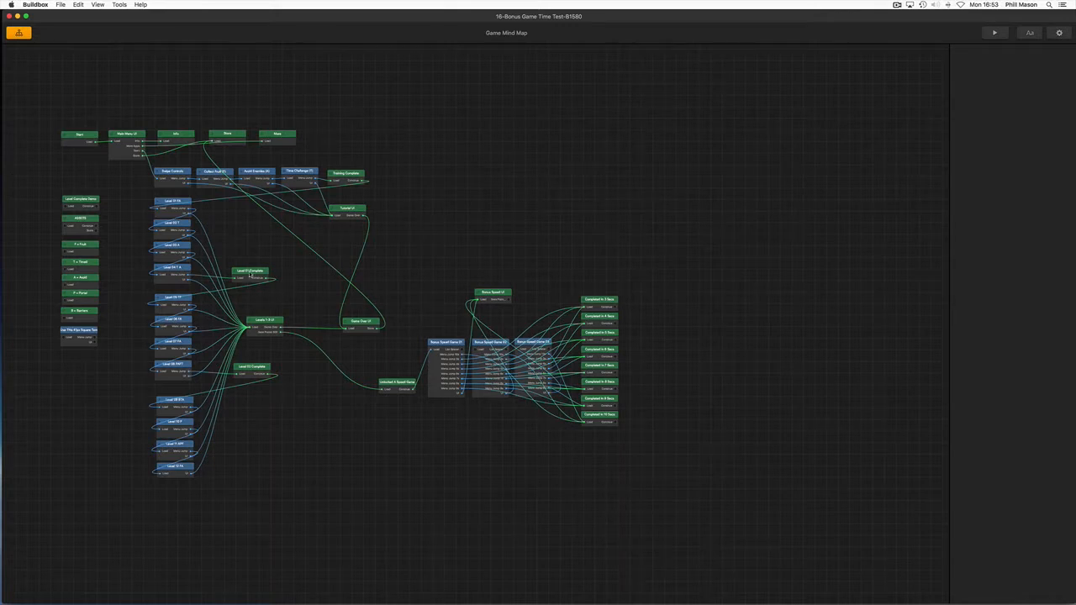
scroll(524, 307, "up", 1)
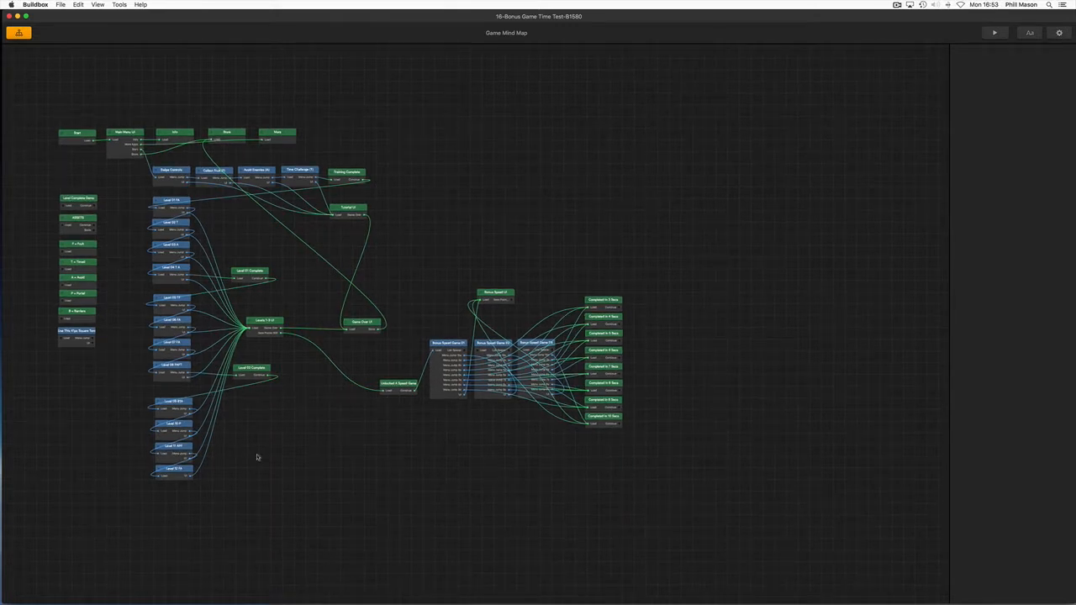
scroll(274, 477, "down", 1)
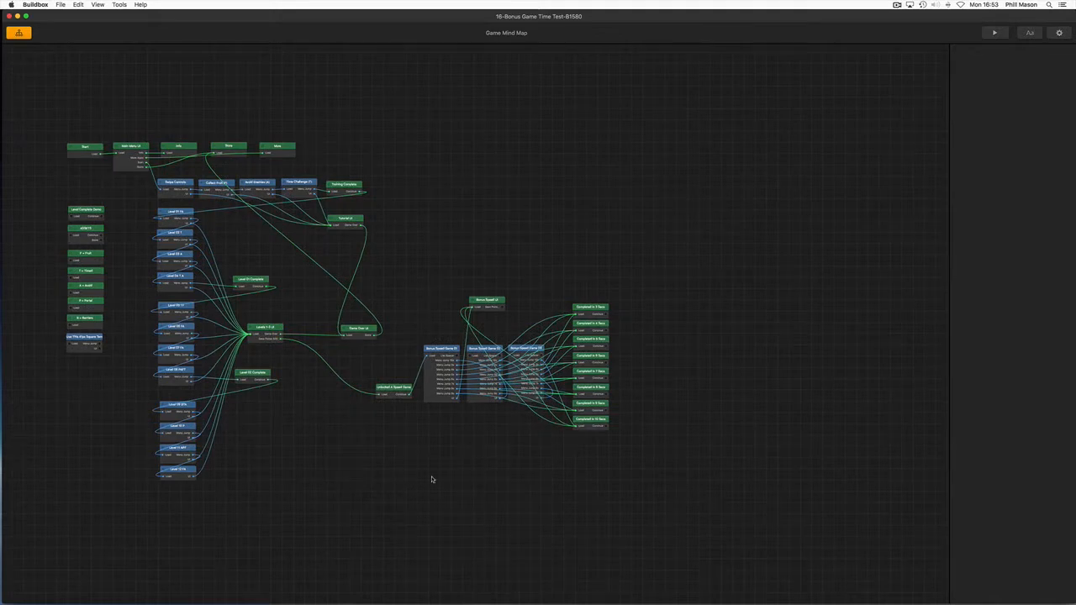
scroll(432, 479, "up", 1)
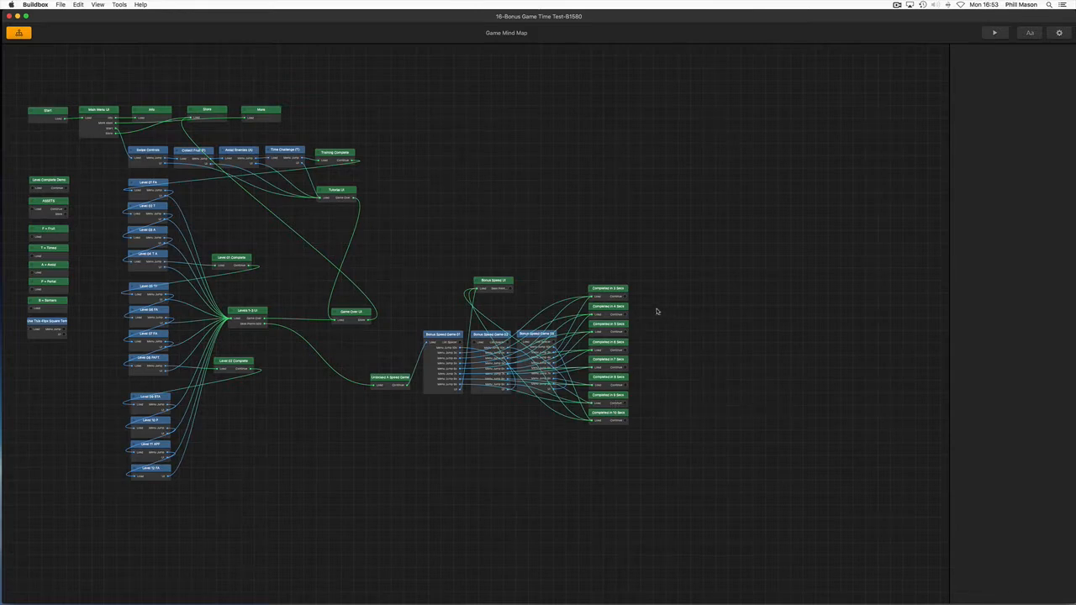
scroll(642, 334, "up", 5)
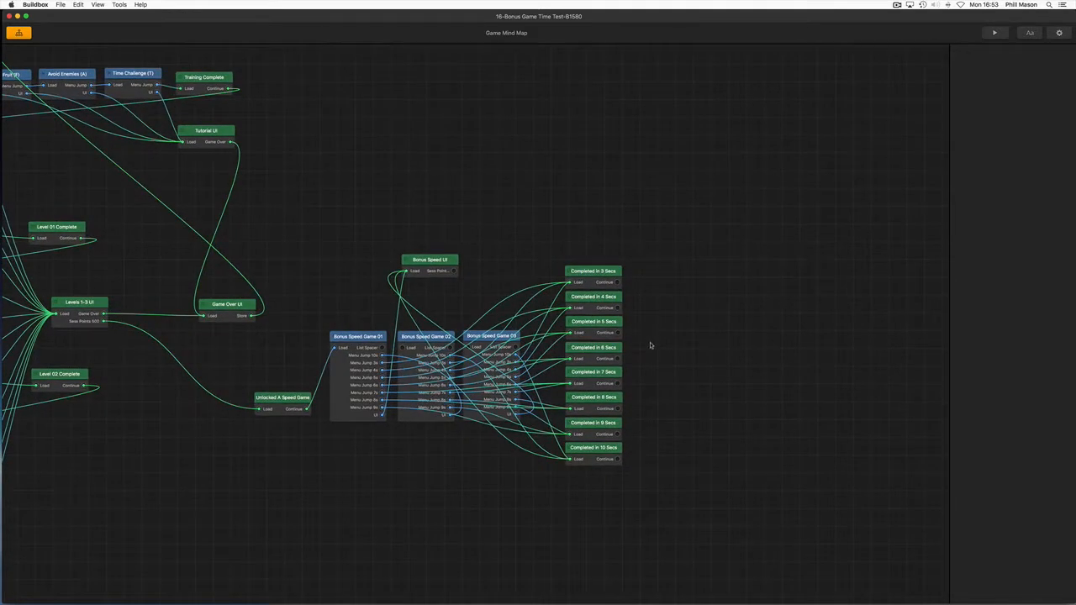
scroll(649, 348, "up", 2)
left_click_drag(657, 352, 626, 320)
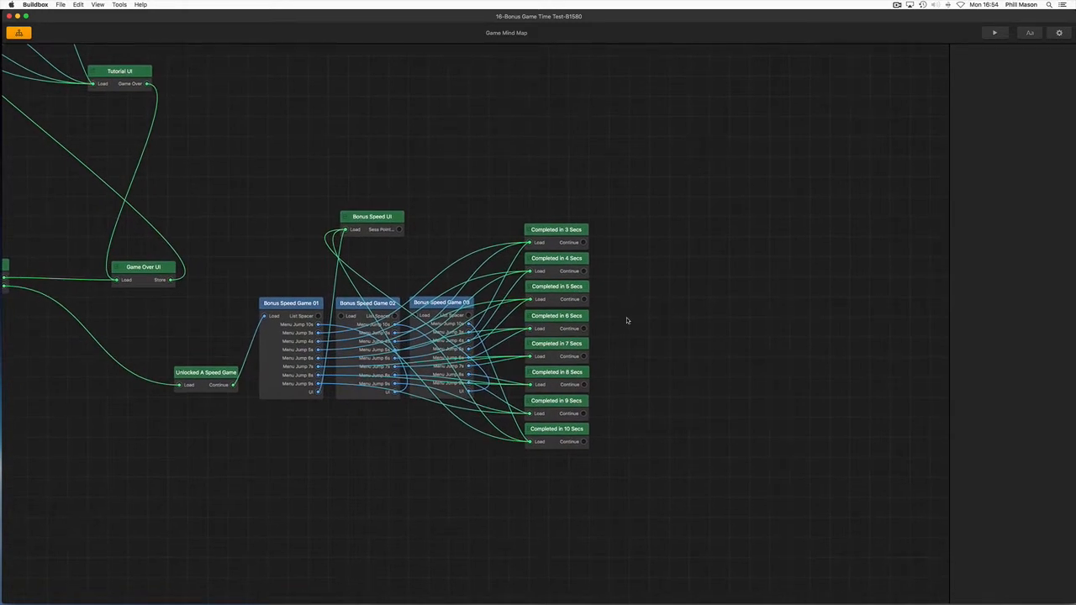
Select the Completed in 3 Secs and Completed in 4 Secs menus one at a time, nudging the first slightly
left_click(561, 237)
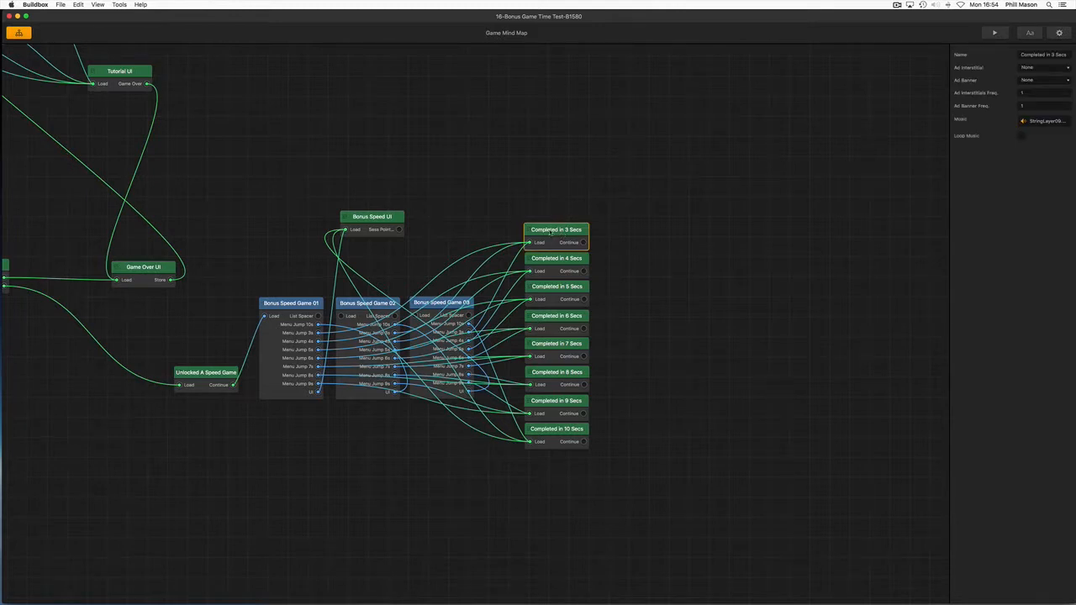
left_click_drag(561, 235, 553, 265)
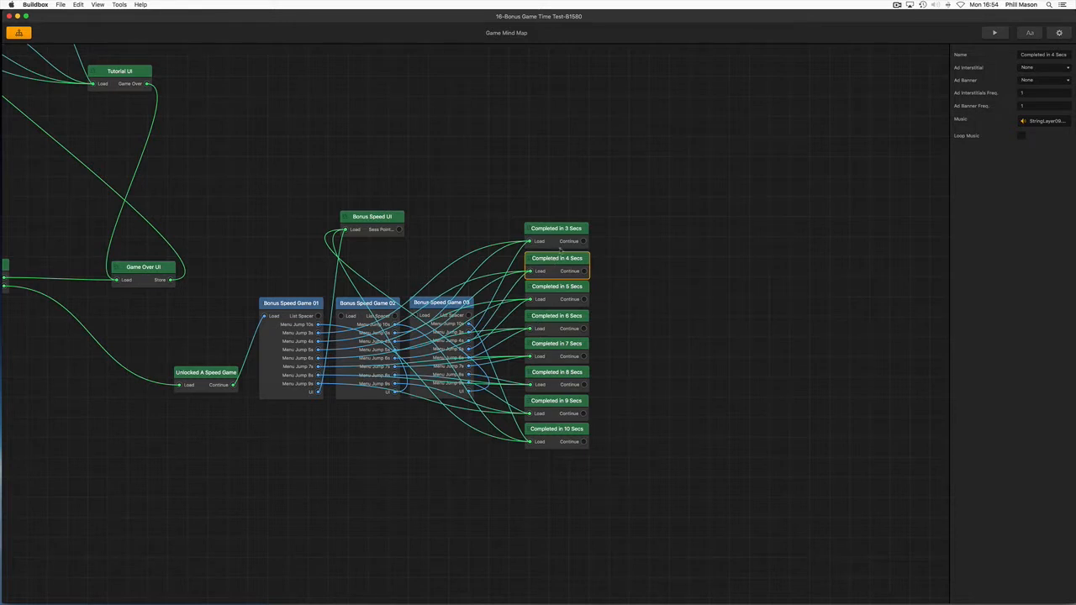
left_click(562, 228)
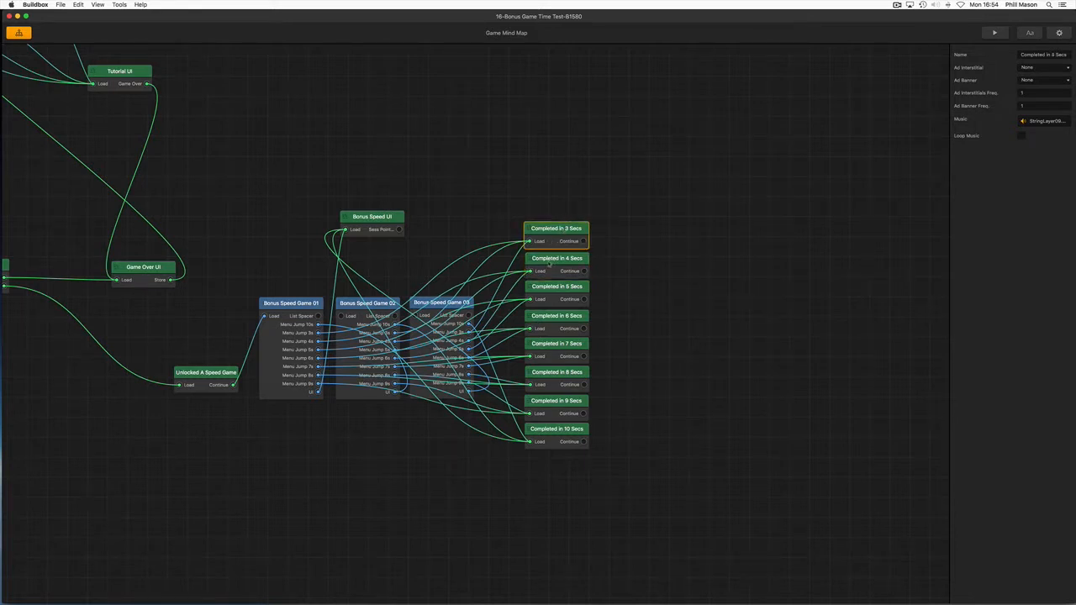
left_click(561, 258)
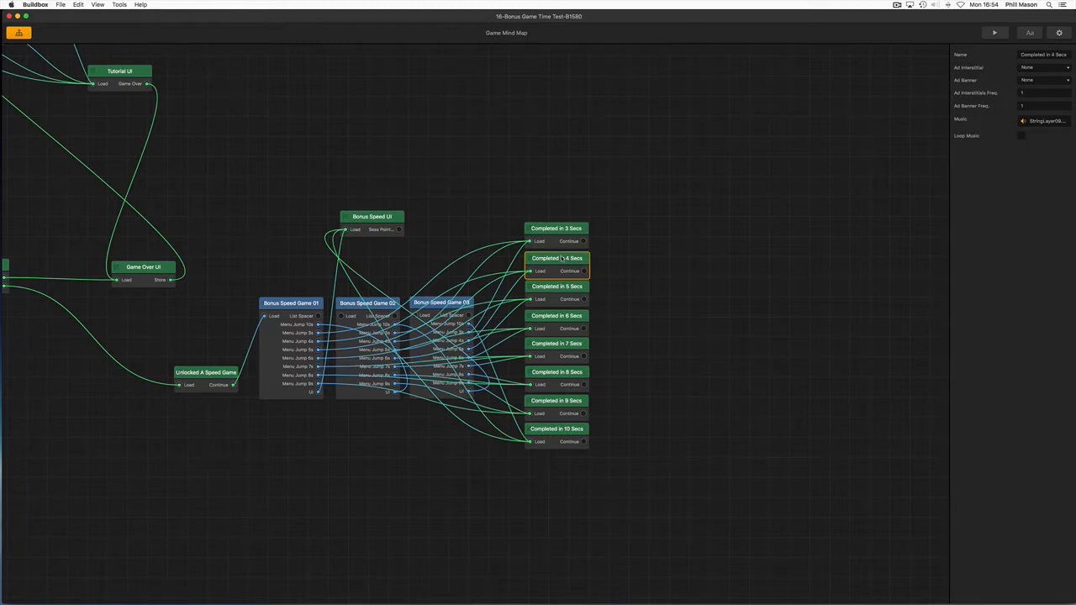
left_click(560, 238)
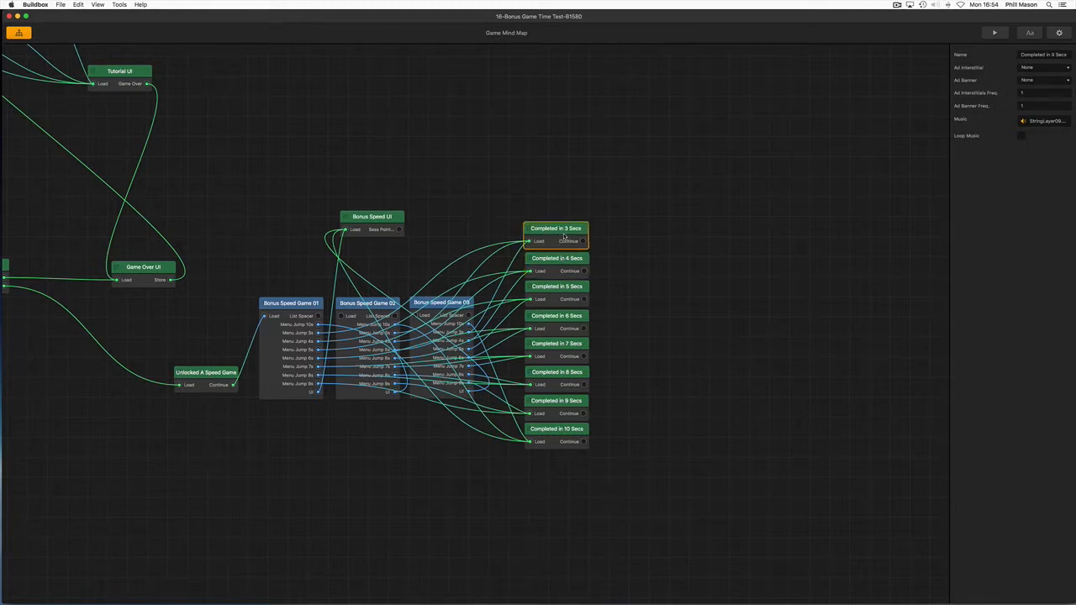
left_click_drag(564, 234, 566, 235)
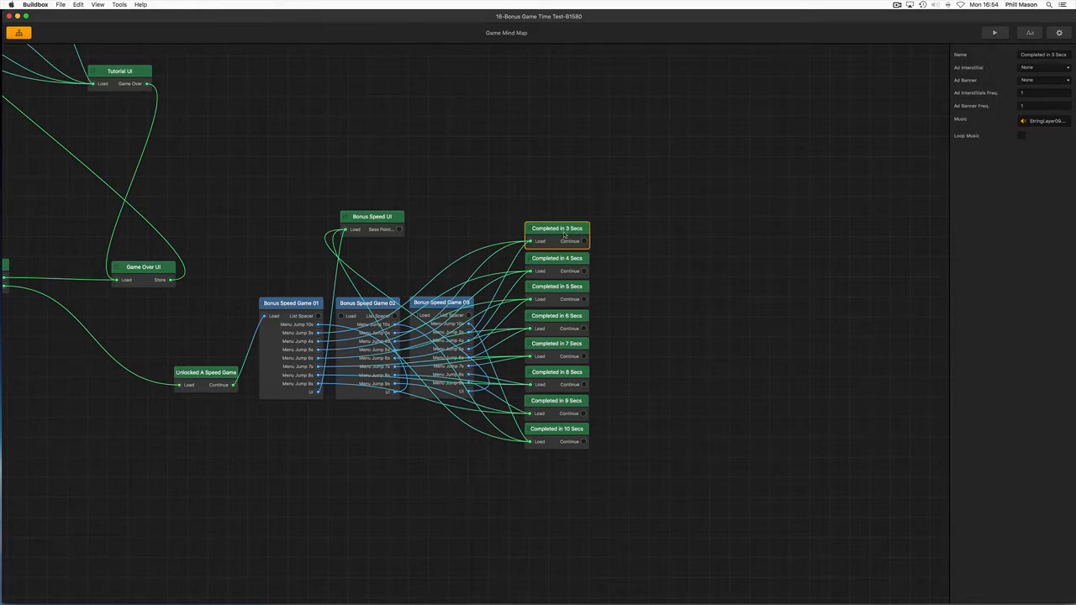
Clear the selection, multi-select the Completed in 3 Secs and Completed in 4 Secs menus, and nudge them together
left_click(584, 205)
left_click(559, 238)
left_click(556, 264, "super")
left_click_drag(556, 264, 553, 263)
left_click(550, 227)
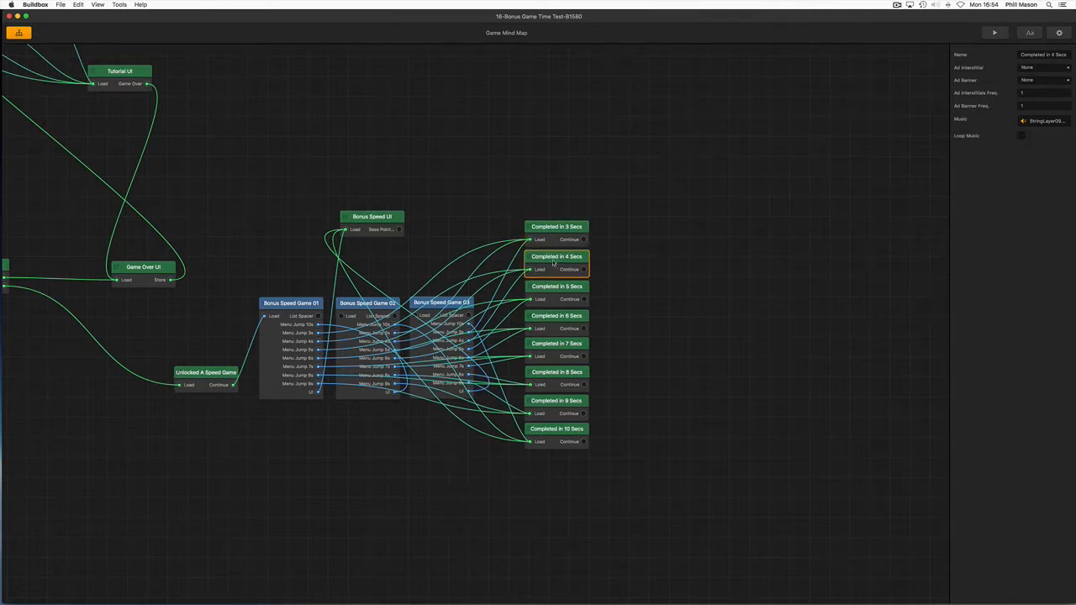
left_click_drag(554, 263, 548, 263)
Try to multi-select all the Completed menus from 3 Secs down to 10 Secs and move them together
scroll(548, 263, "up", 5)
left_click(560, 213)
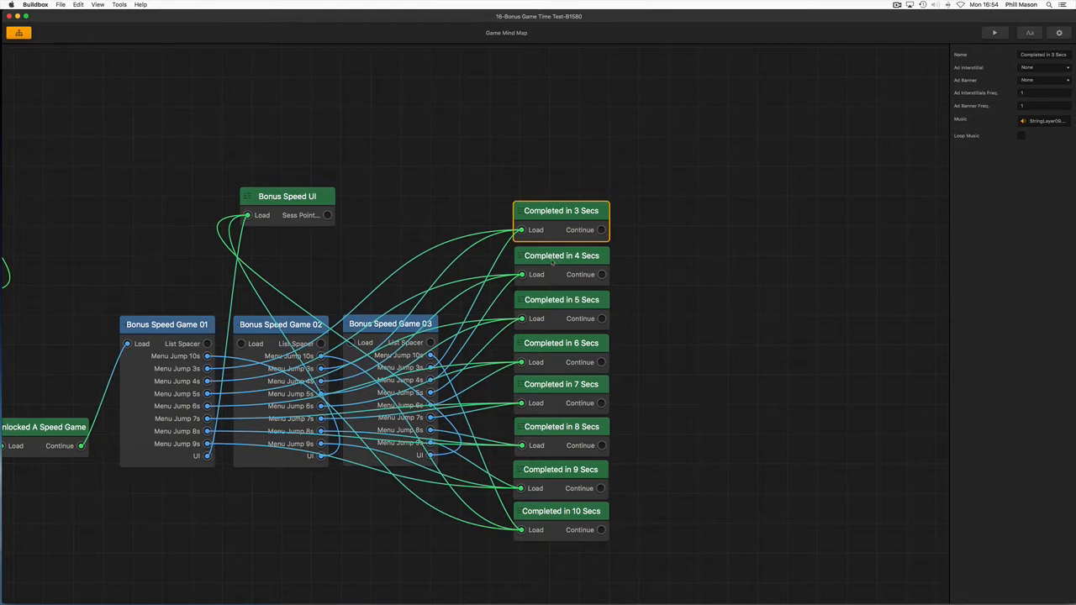
left_click_drag(552, 262, 554, 261)
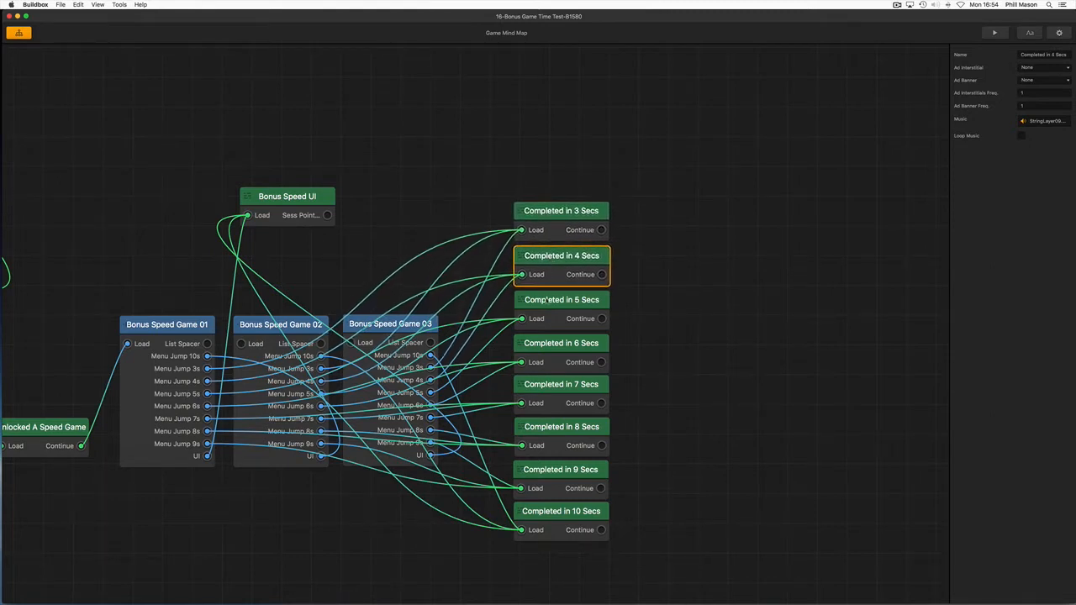
left_click(547, 300)
left_click(548, 351)
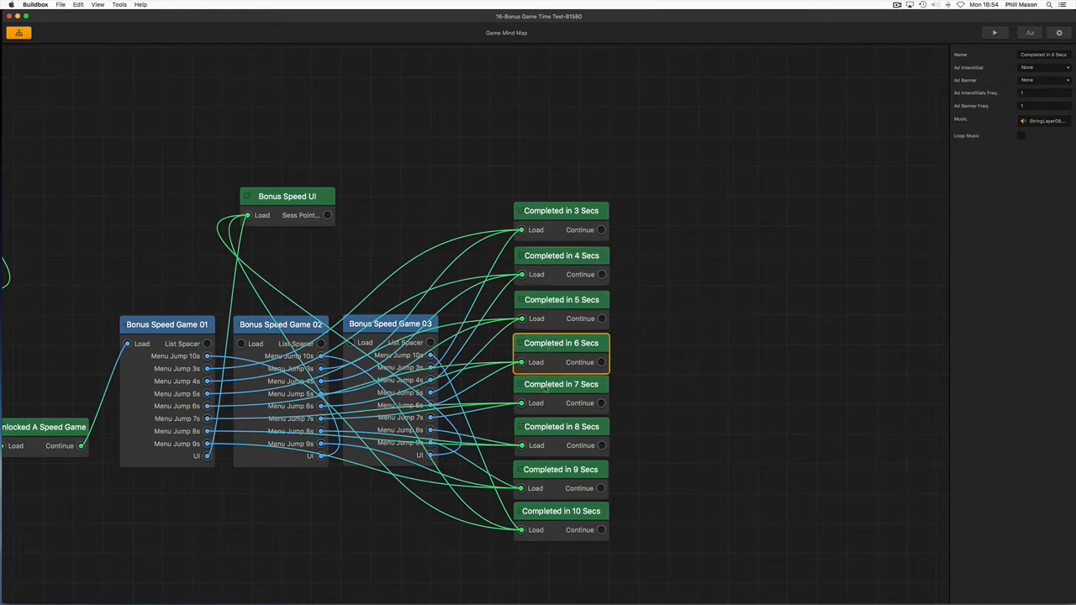
left_click(547, 388)
left_click(544, 438)
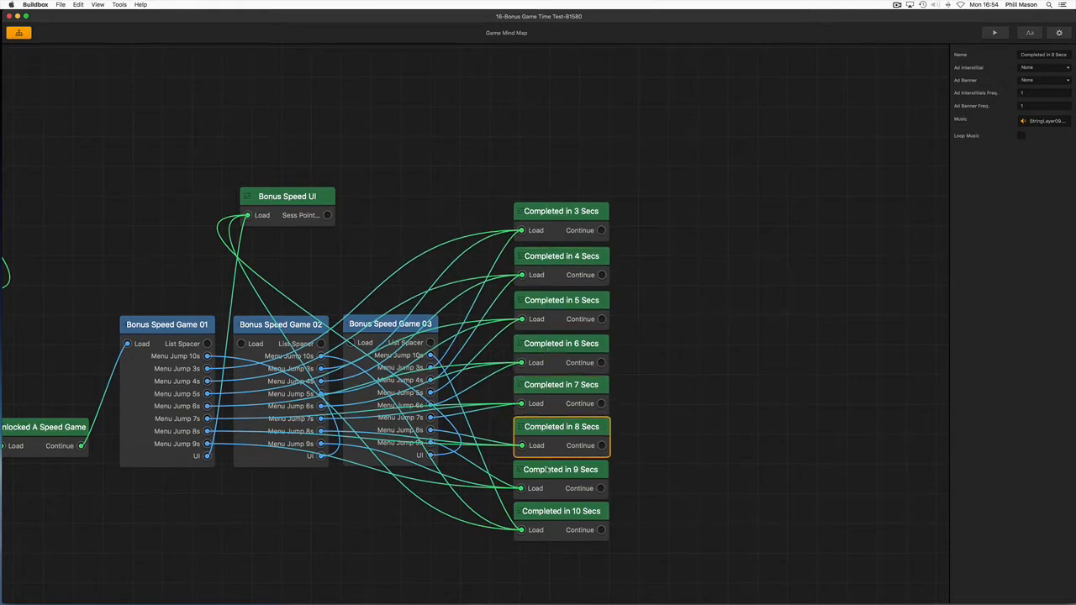
left_click(547, 469)
left_click(544, 518)
mouse_move(546, 525)
left_mouse_down()
mouse_move(577, 529)
mouse_move(546, 528)
left_mouse_up()
Try to multi-select the Completed menus in reverse order, from 9 Secs up to 3 Secs, nudging the lower ones
left_click(555, 486)
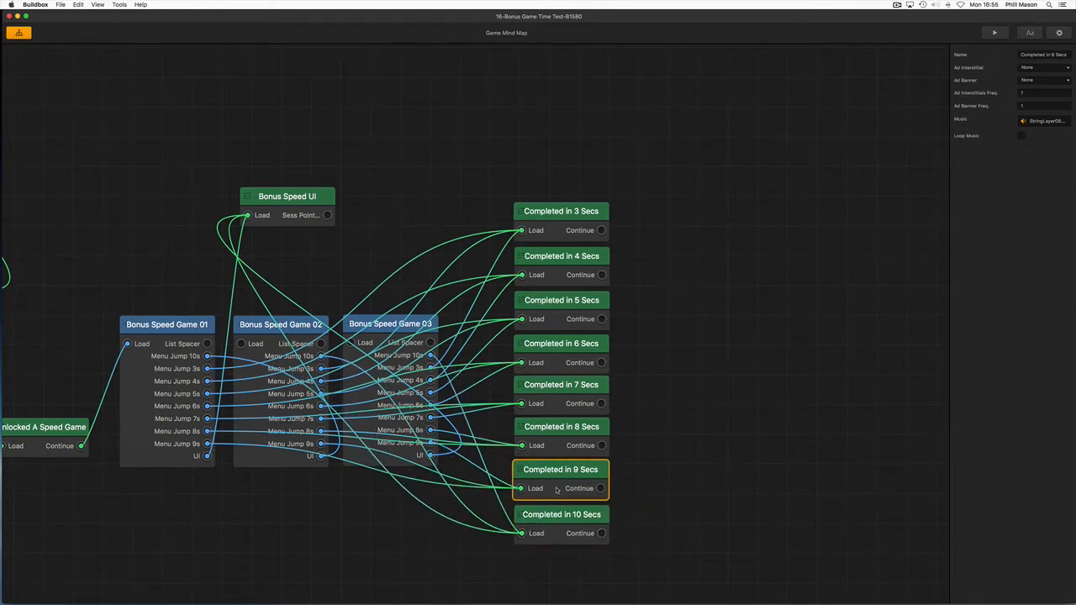
left_click_drag(556, 481, 552, 483)
left_click_drag(558, 432, 558, 434)
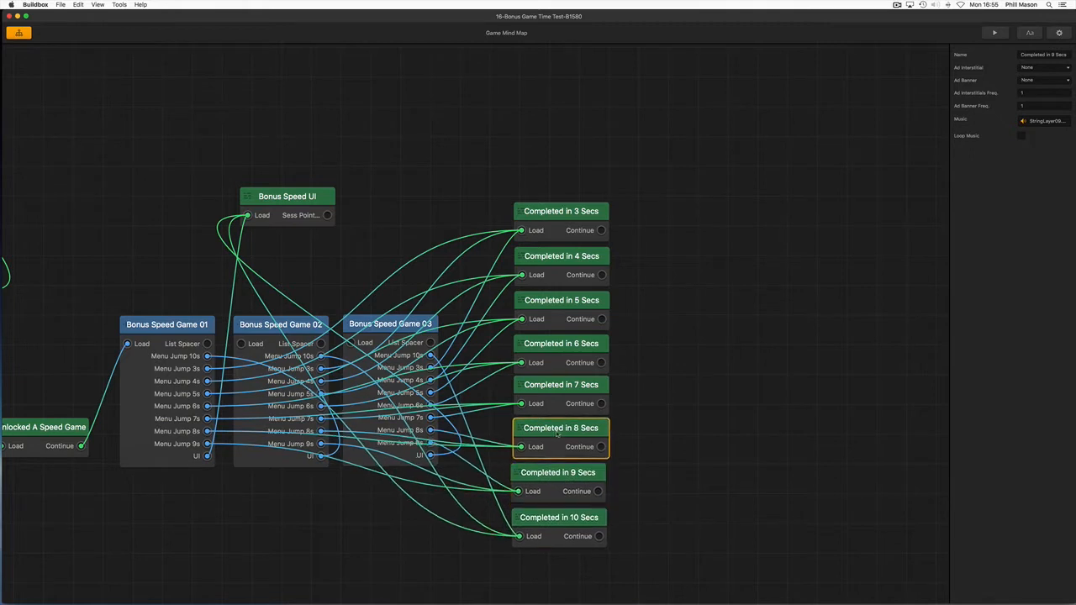
left_click(553, 406)
left_click(549, 370)
left_click(542, 323)
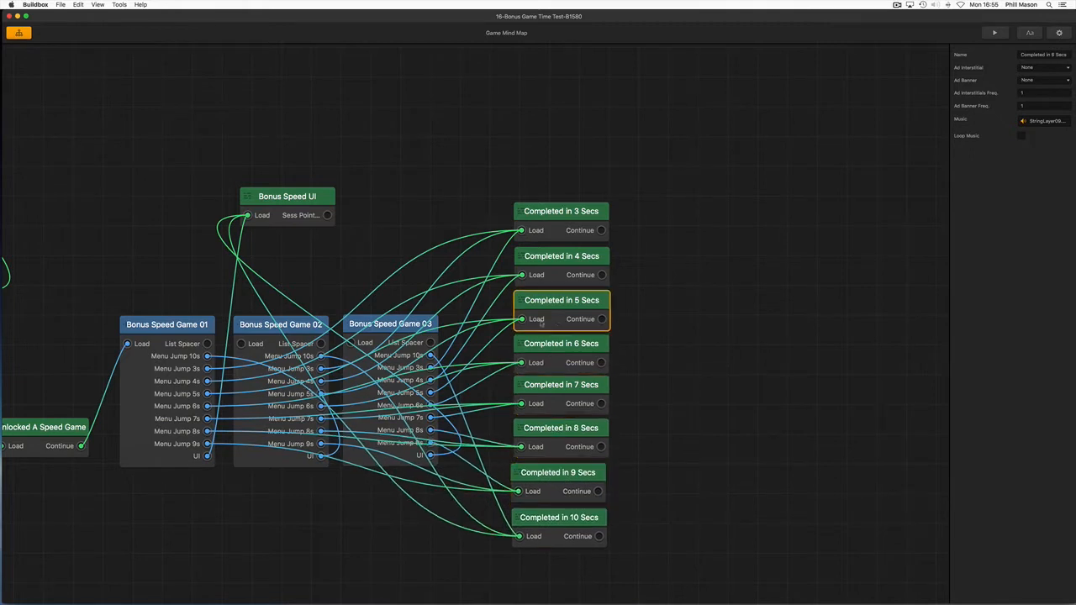
left_click(546, 270)
left_click(516, 218)
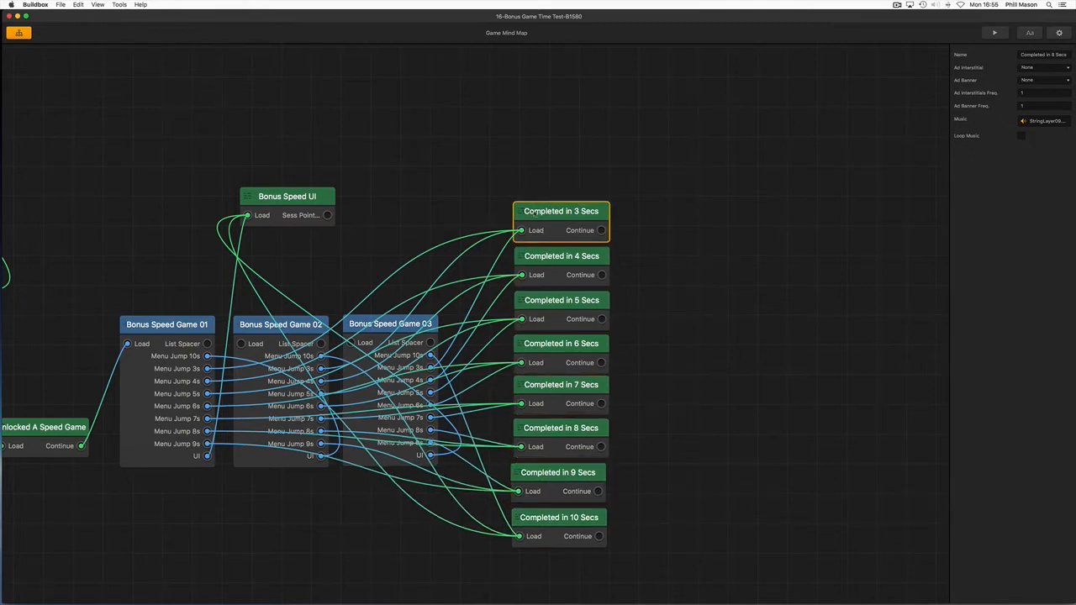
Multi-select all eight Completed menus from 3 Secs to 10 Secs and move them slightly down as one group
mouse_move(534, 214)
left_mouse_down()
mouse_move(549, 210)
mouse_move(535, 215)
left_mouse_up()
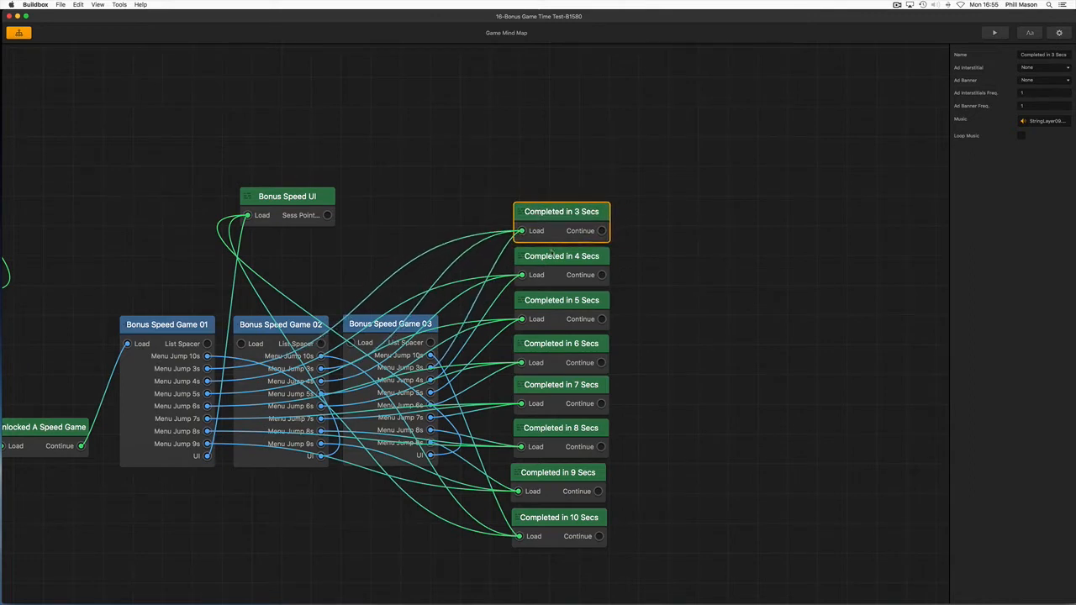
left_click(550, 256)
left_click(552, 302)
left_click(554, 346)
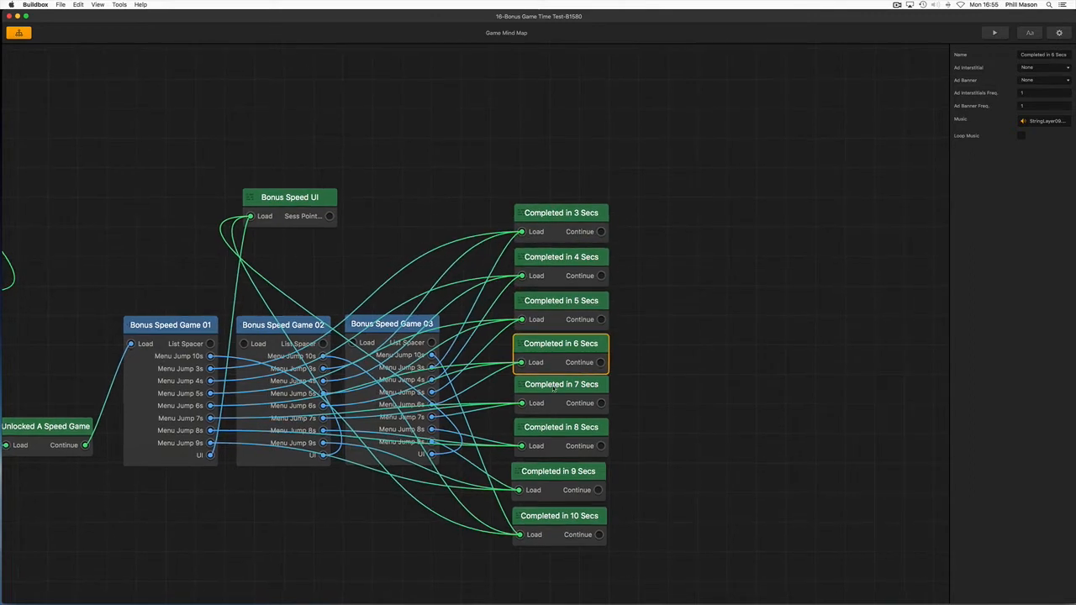
left_click(554, 402)
left_click(554, 427)
left_click(553, 475)
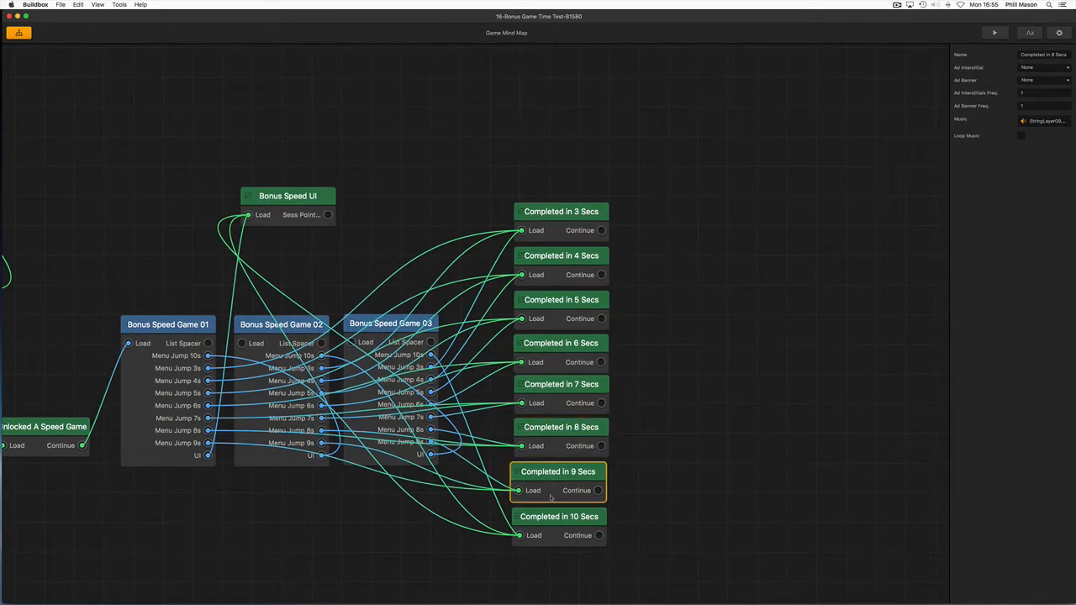
left_click(552, 519)
mouse_move(552, 214)
left_mouse_down()
mouse_move(632, 197)
mouse_move(548, 239)
mouse_move(615, 206)
mouse_move(576, 215)
mouse_move(550, 237)
mouse_move(556, 230)
left_mouse_up()
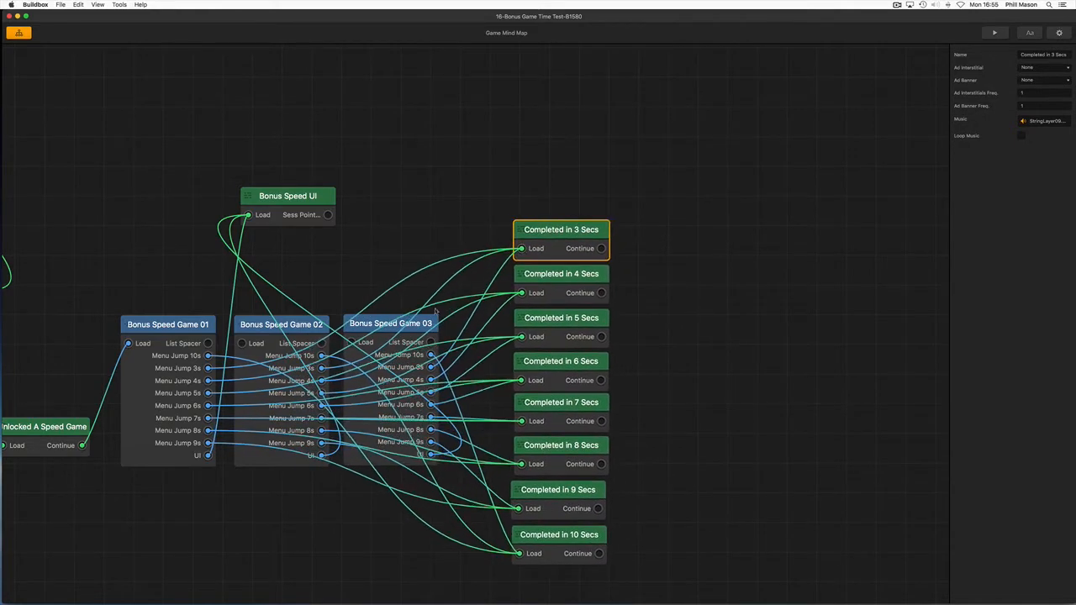
Add Bonus Speed Game 03, 02 and 01, Bonus Speed UI and Unlocked A Speed Game to the selection
left_click(385, 325)
left_click(285, 323)
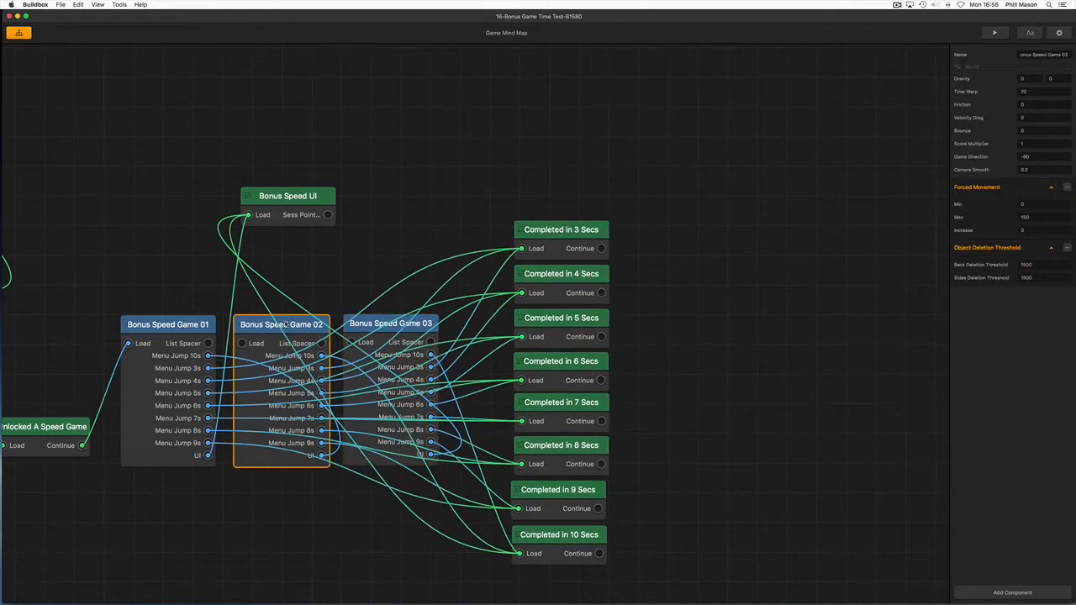
left_click(179, 323)
left_click(264, 221)
left_click(43, 427)
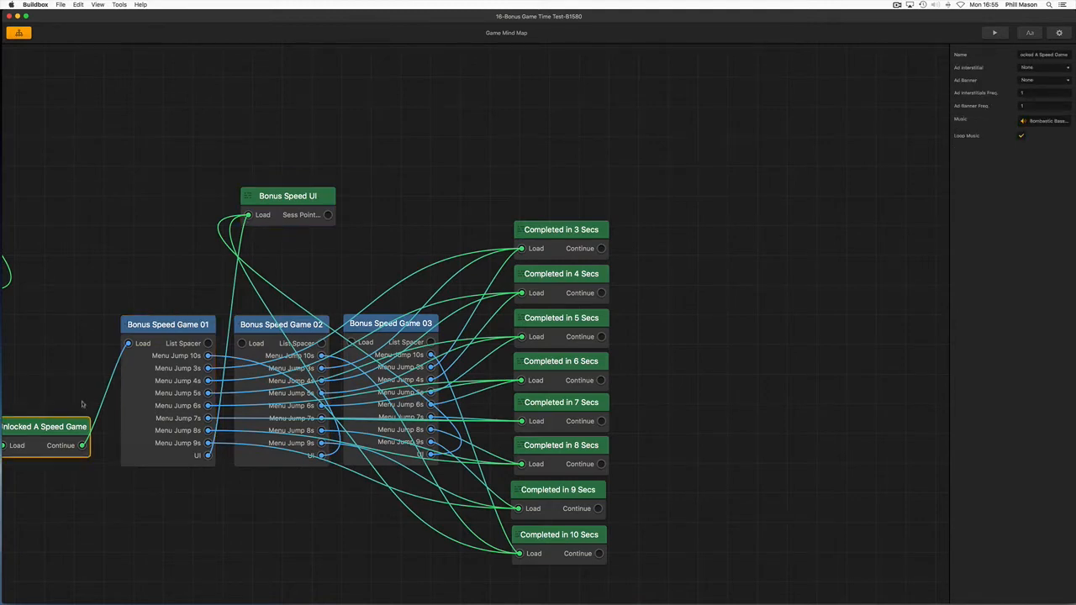
Move the whole selected bonus game group down and left, placing Unlocked A Speed Game below the Level 02 Complete menu
scroll(84, 405, "down", 5)
left_click_drag(85, 490, 393, 473)
scroll(393, 473, "down", 2)
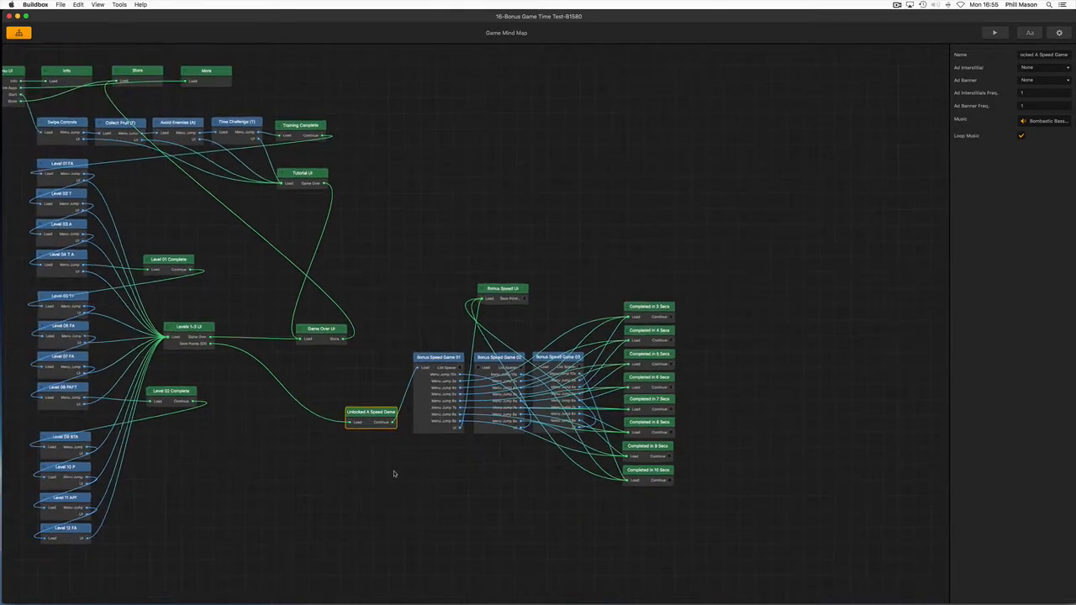
left_click_drag(374, 416, 174, 544, "shift")
left_click_drag(398, 382, 491, 309)
scroll(402, 334, "down", 2)
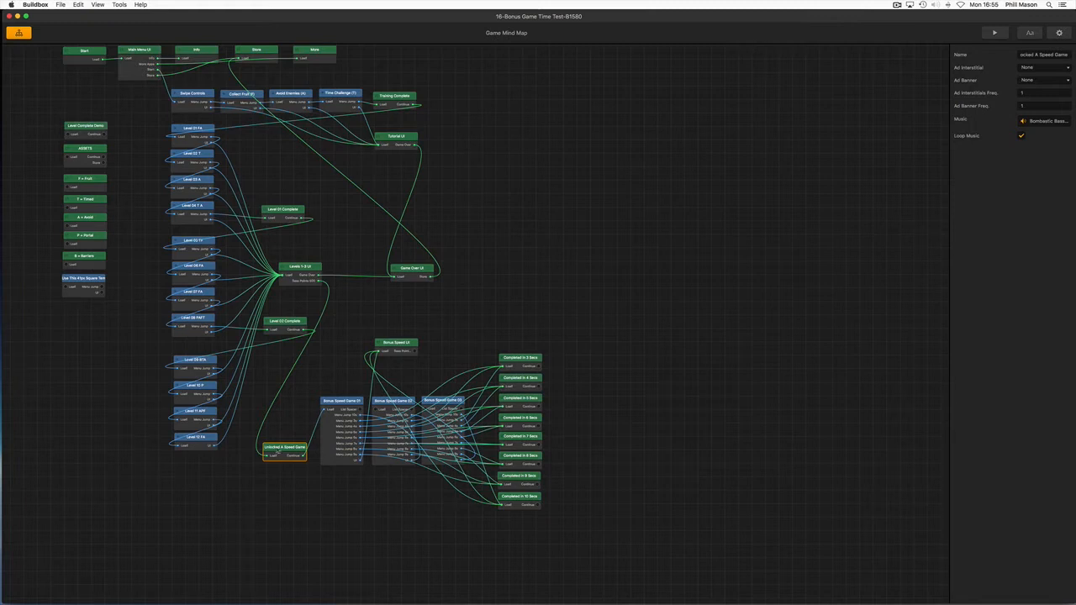
Move the bonus game group up beside the Tutorial UI, and return it to the open area below and right of Game Over UI
left_click_drag(274, 440, 433, 201)
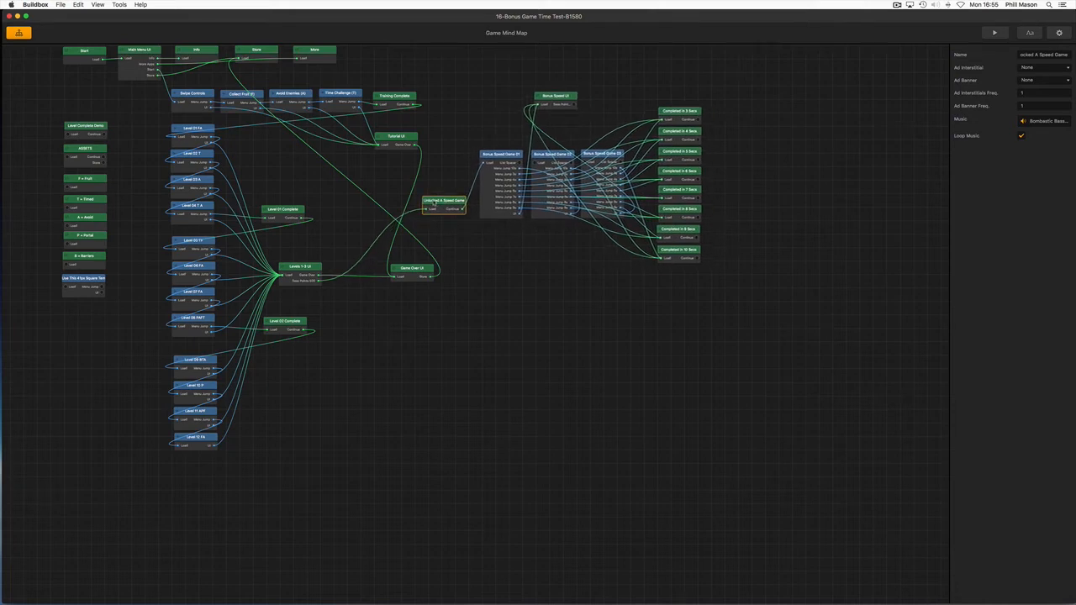
scroll(434, 201, "down", 2)
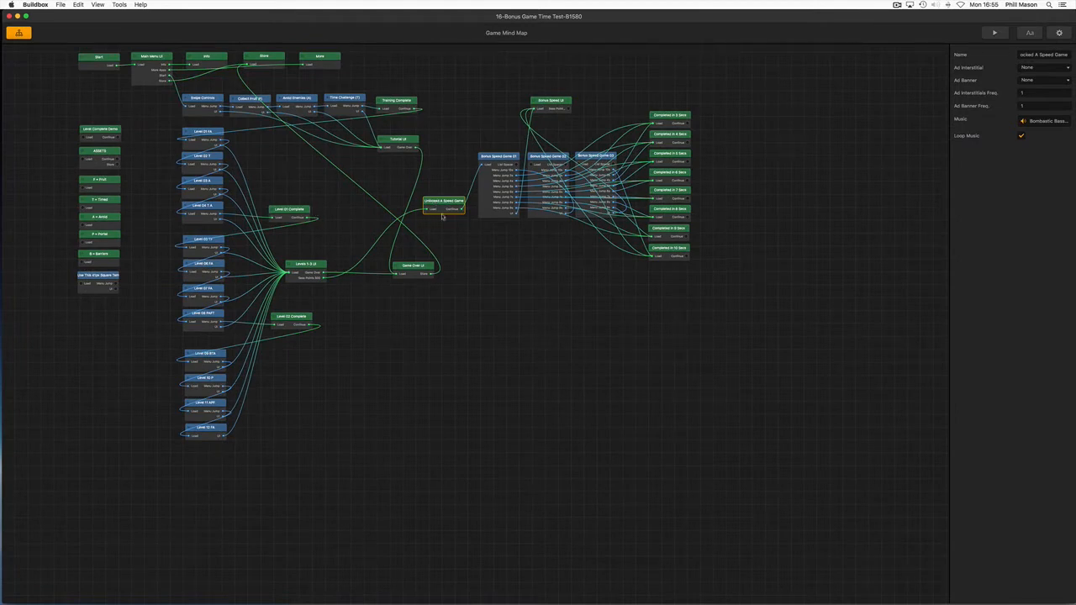
left_click_drag(445, 203, 418, 413)
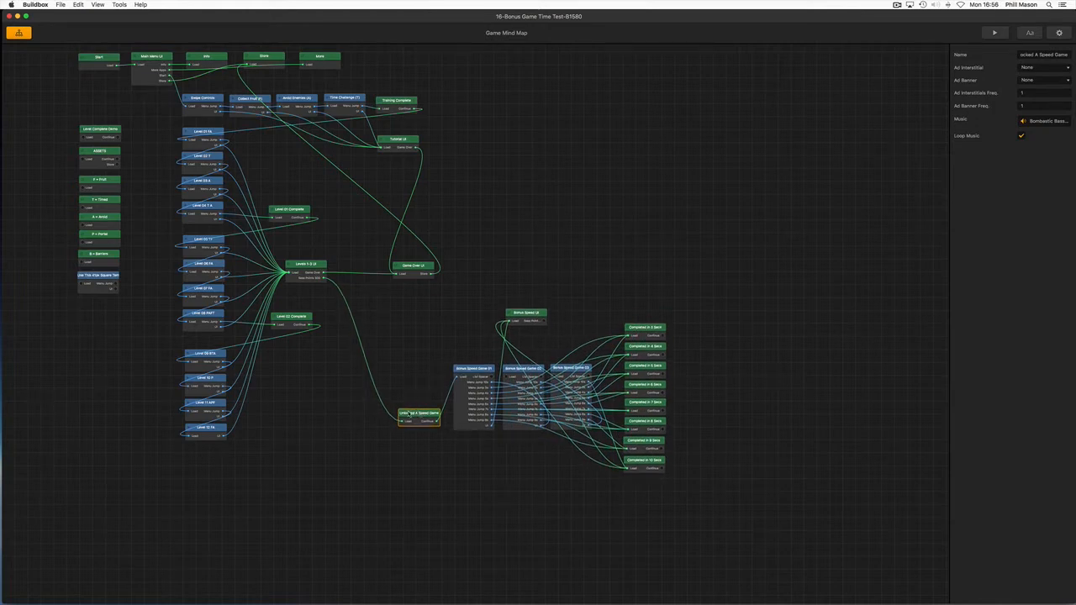
Clear the group selection, nudge Unlocked A Speed Game slightly down on its own, and deselect it
scroll(422, 429, "up", 5)
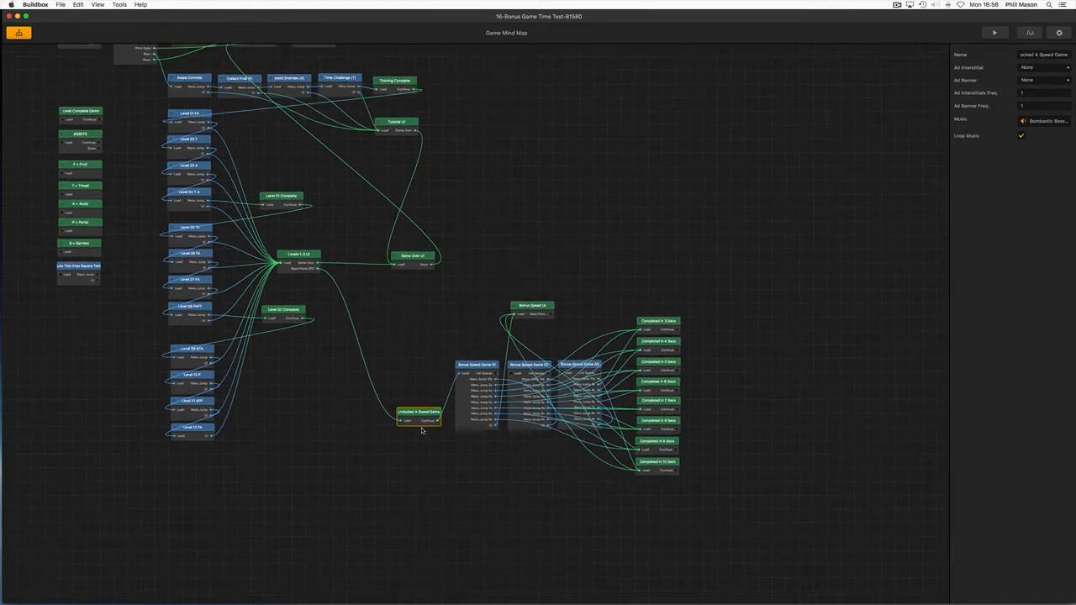
left_click(413, 353)
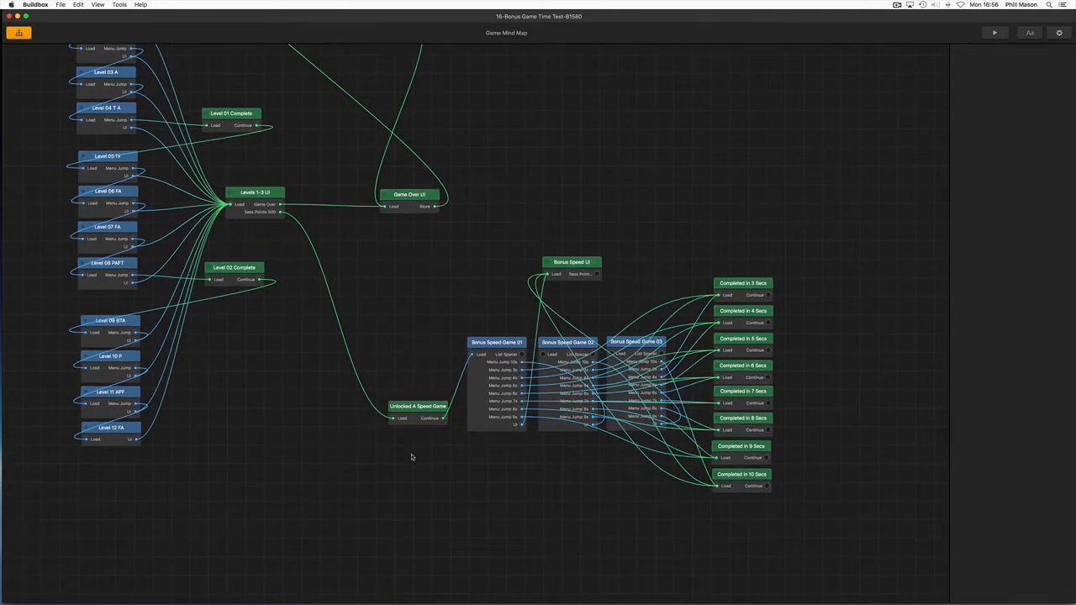
left_click(417, 412)
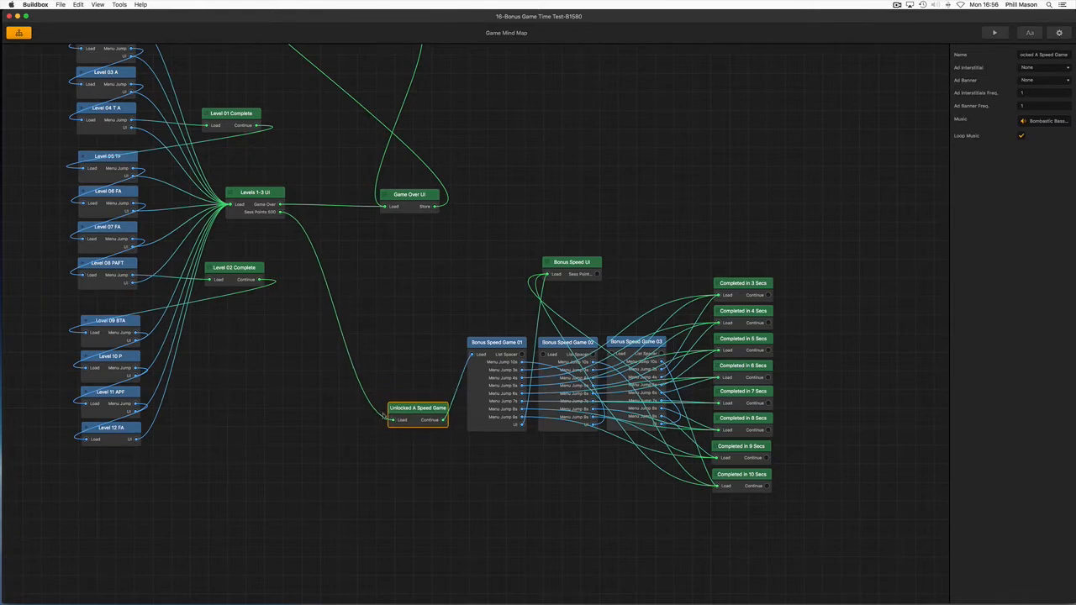
left_click(340, 410)
scroll(286, 408, "down", 4)
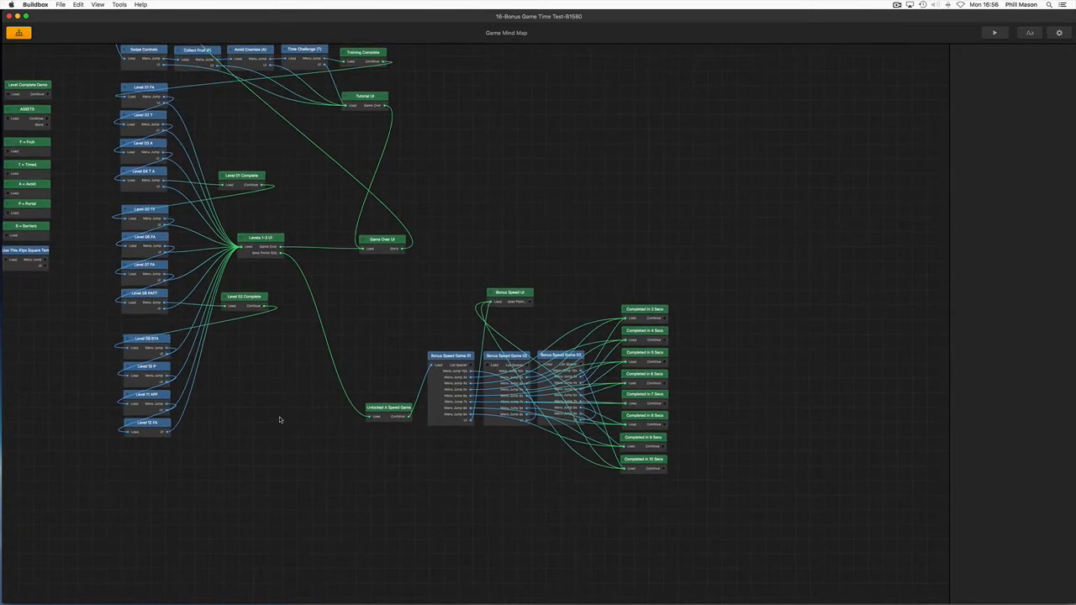
Multi-select Level 09 BTA, Level 10 P, Level 11 APF and Level 12 FA from first to last and move them slightly up
scroll(280, 419, "up", 4)
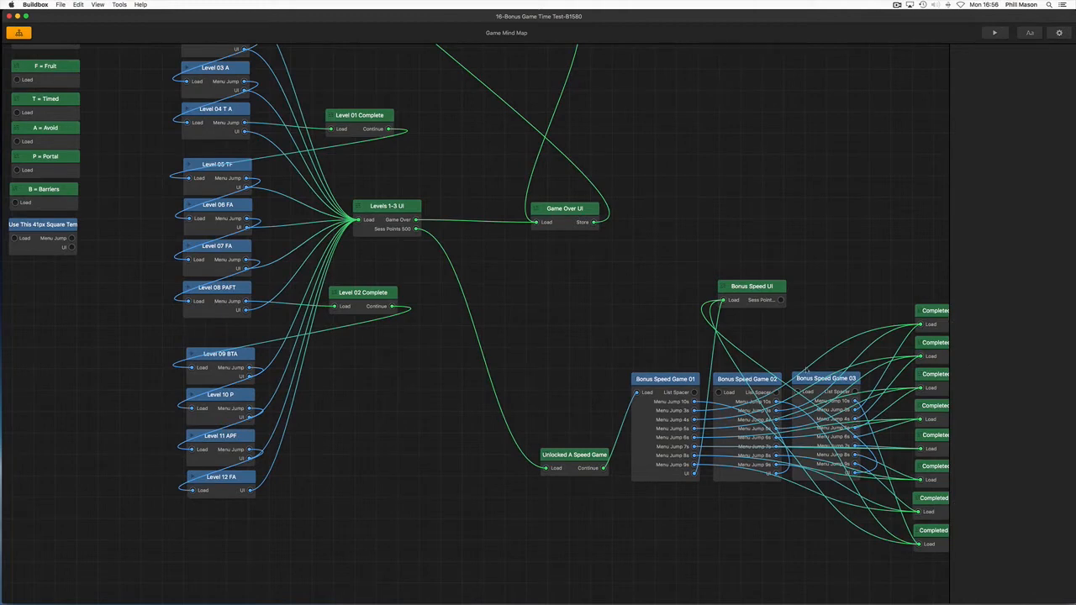
left_click(220, 363)
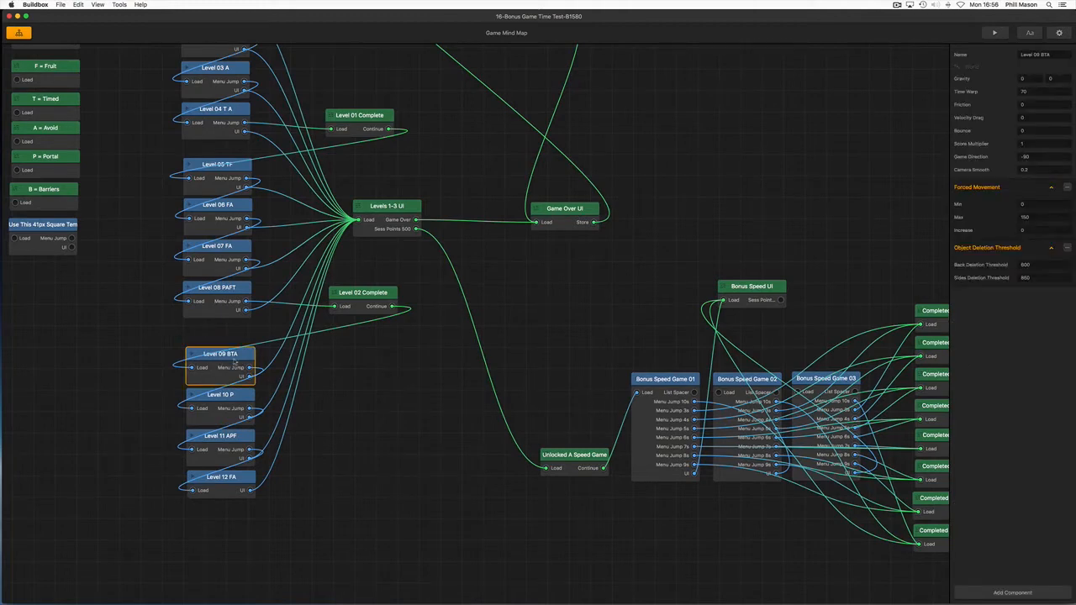
left_click(221, 404)
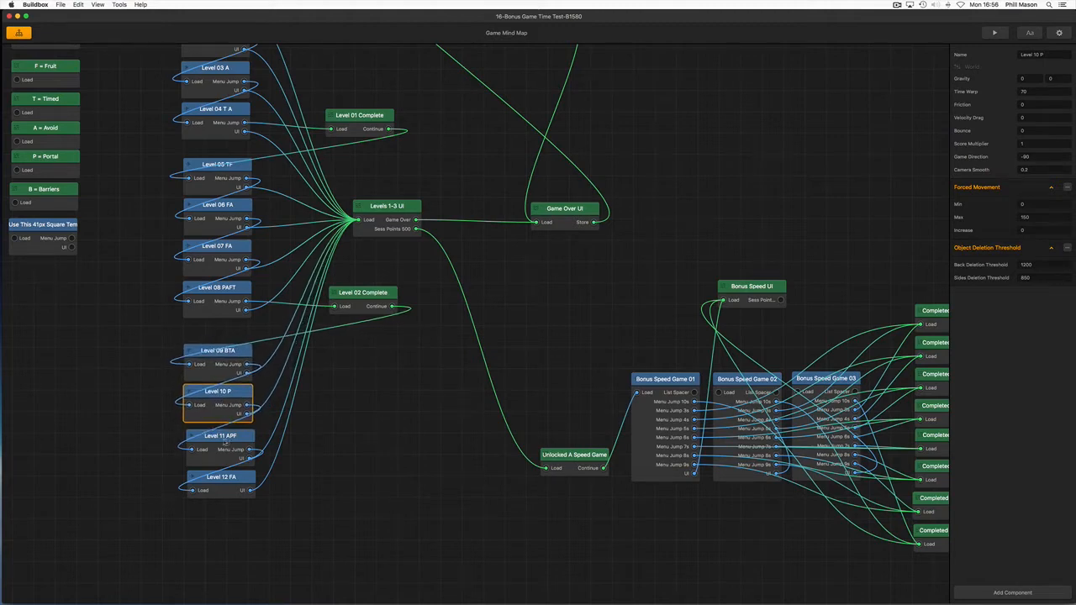
left_click(225, 441)
left_click(226, 477)
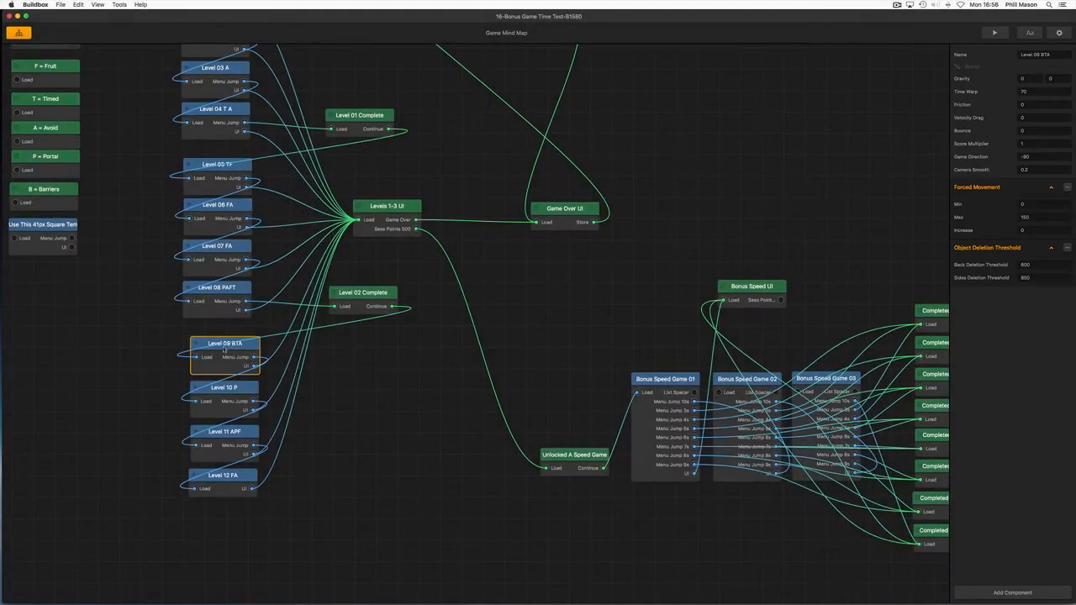
Shift Level 09 BTA, Level 10 P, Level 11 APF and Level 12 FA slightly left one by one, lining them up below Level 08 PAFT
left_click(226, 351)
left_click(228, 391)
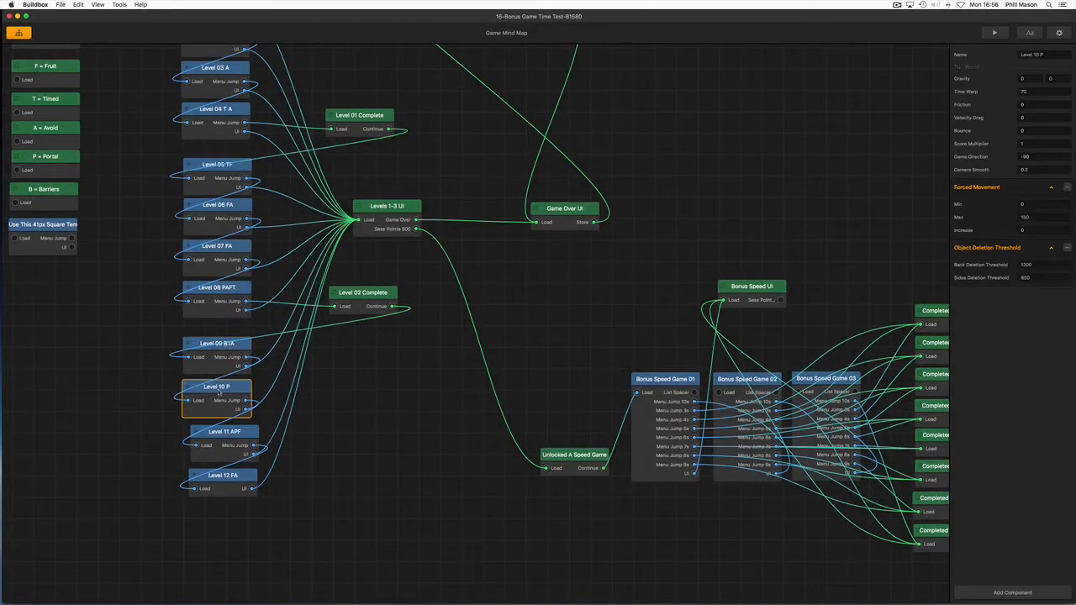
left_click(224, 432)
left_click_drag(223, 431, 219, 426)
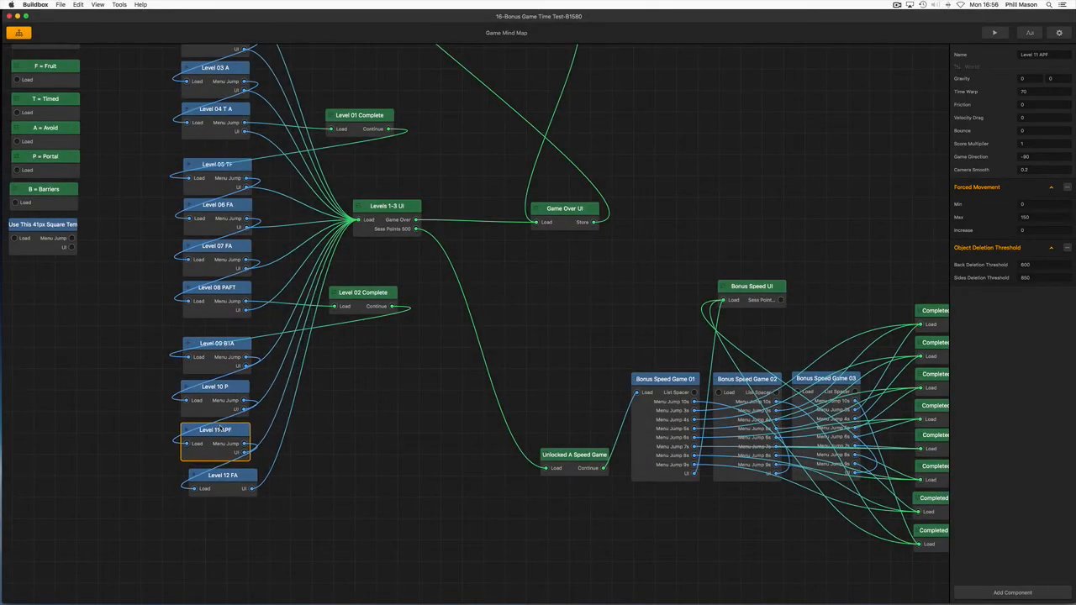
left_click_drag(226, 476, 218, 474)
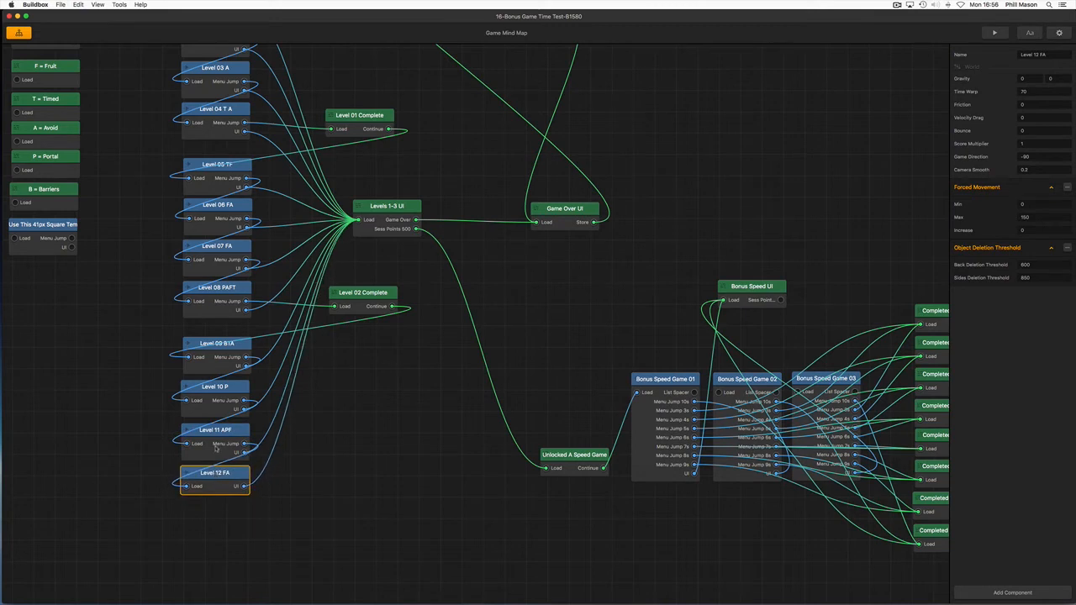
Multi-select the levels from Level 12 FA up to Level 09 BTA, move them slightly down as one group, and deselect them
left_click(216, 449)
left_click(216, 400)
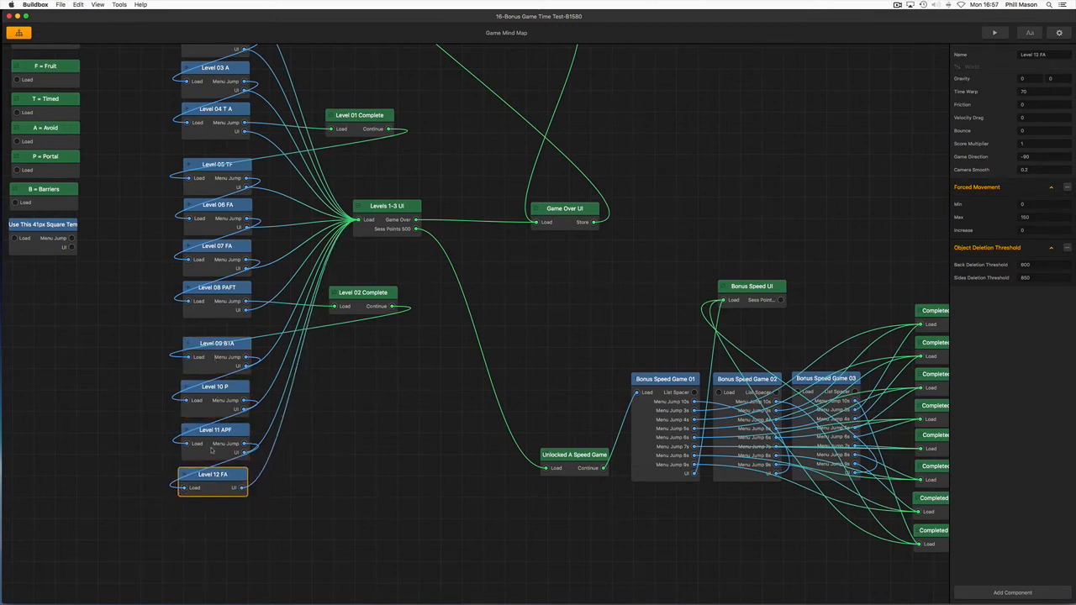
left_click(210, 450)
left_click(213, 415)
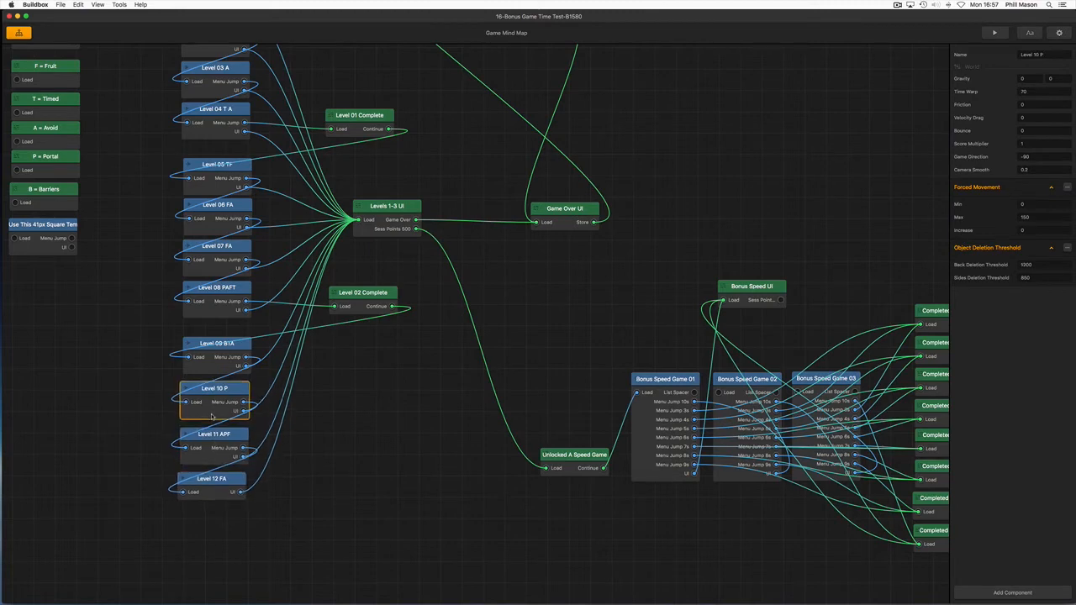
left_click(209, 372)
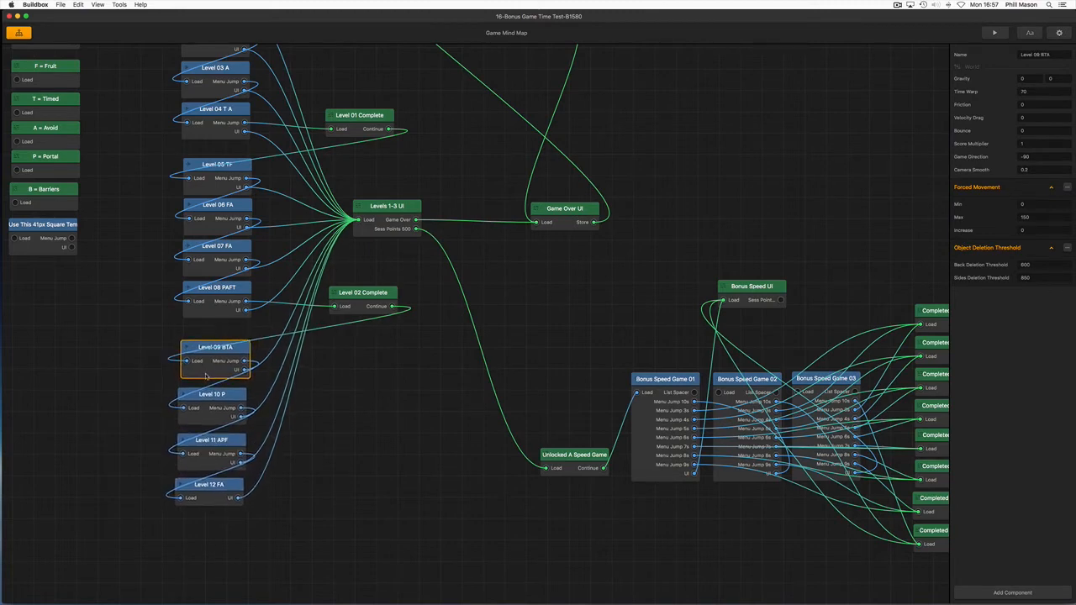
mouse_move(206, 376)
left_mouse_down()
mouse_move(159, 403)
mouse_move(211, 368)
mouse_move(209, 379)
left_mouse_up()
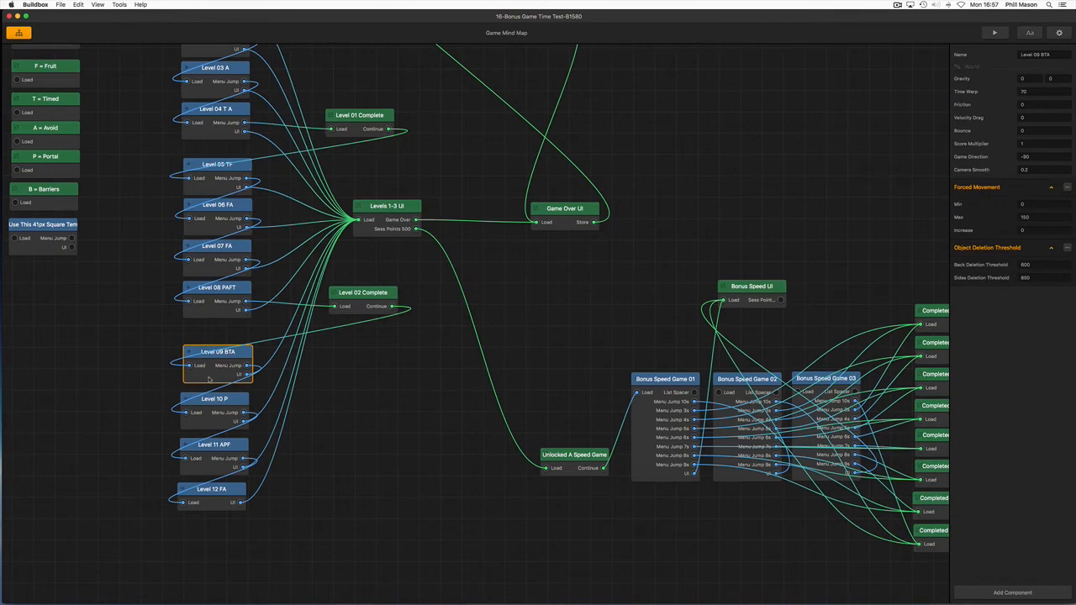
left_click(130, 430)
Nudge Level Complete Demo, ASSETS and F = Fruit slightly right in the unconnected column beside the levels
scroll(132, 430, "down", 3)
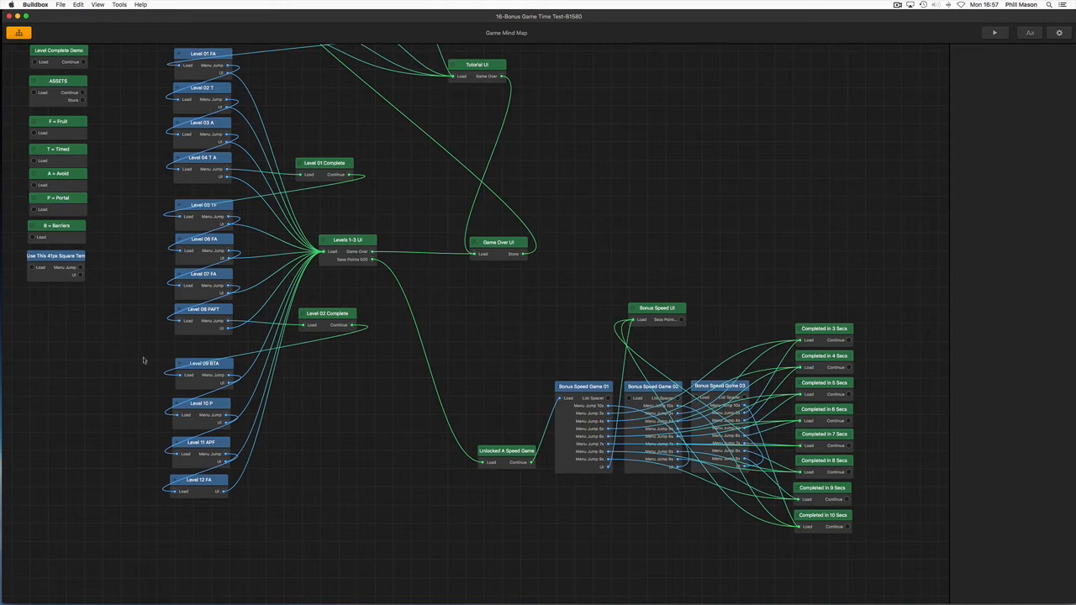
scroll(158, 365, "down", 5)
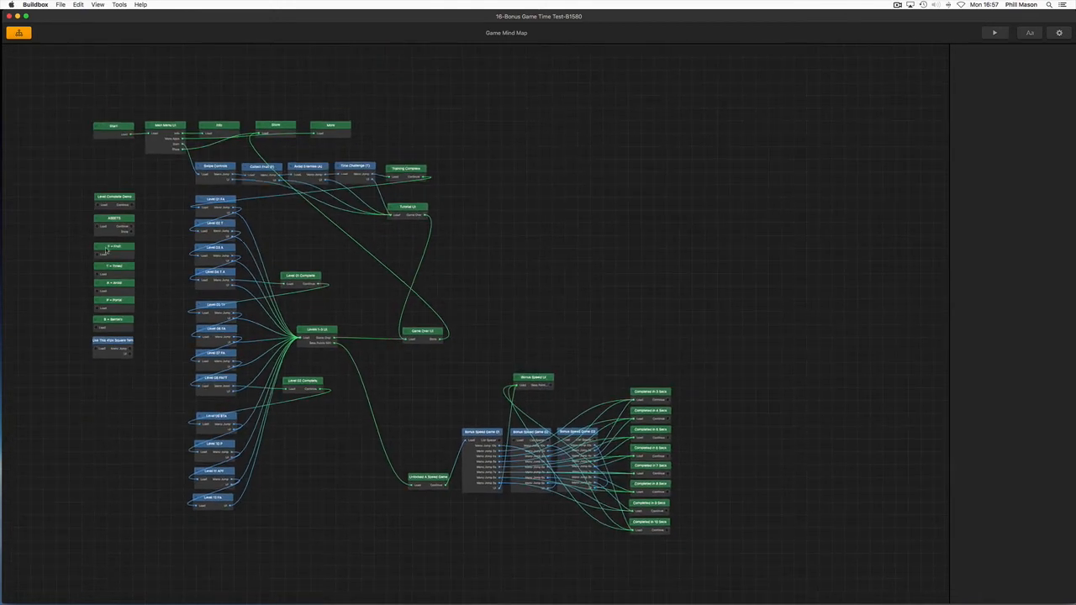
scroll(106, 247, "up", 3)
left_click(109, 178)
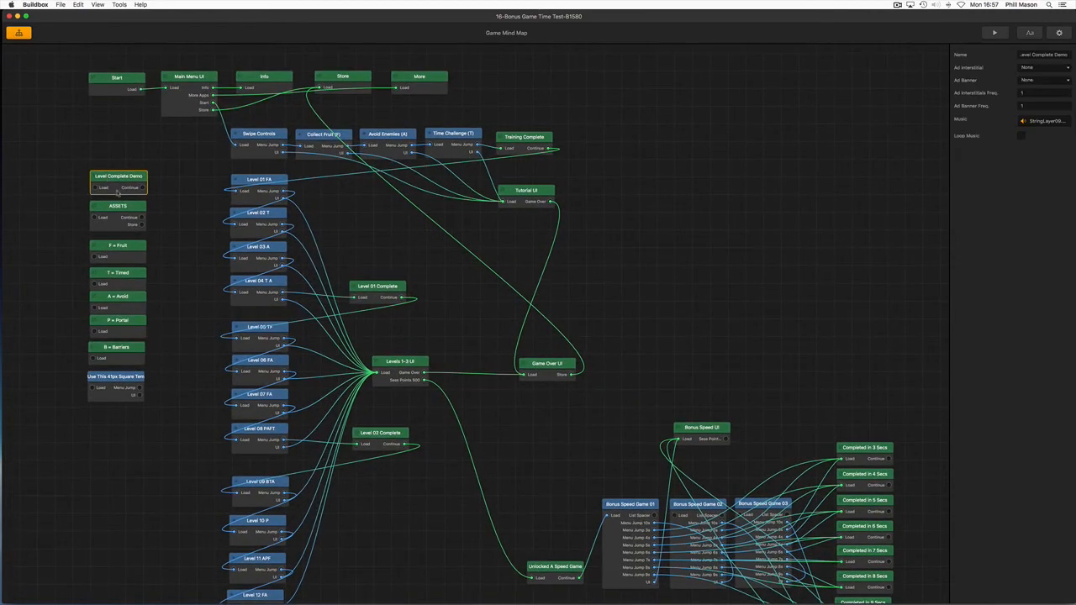
left_click(115, 210)
left_click(109, 246)
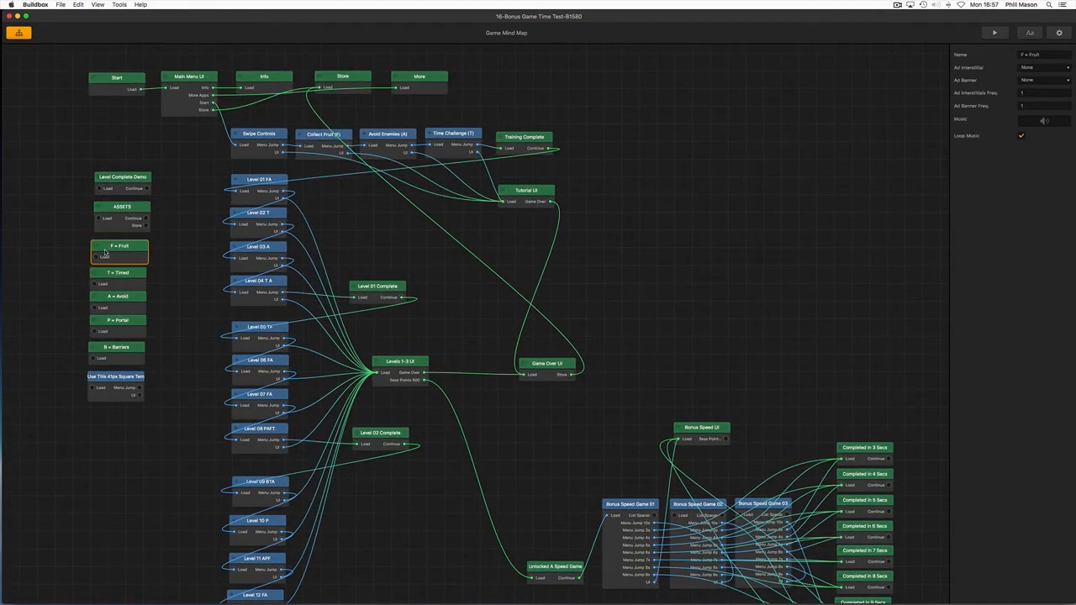
Select T = Timed through Use This 41px Square Tem in turn, and shift ASSETS and Level Complete Demo slightly down and left
left_click(104, 273)
left_click(105, 299)
left_click(107, 322)
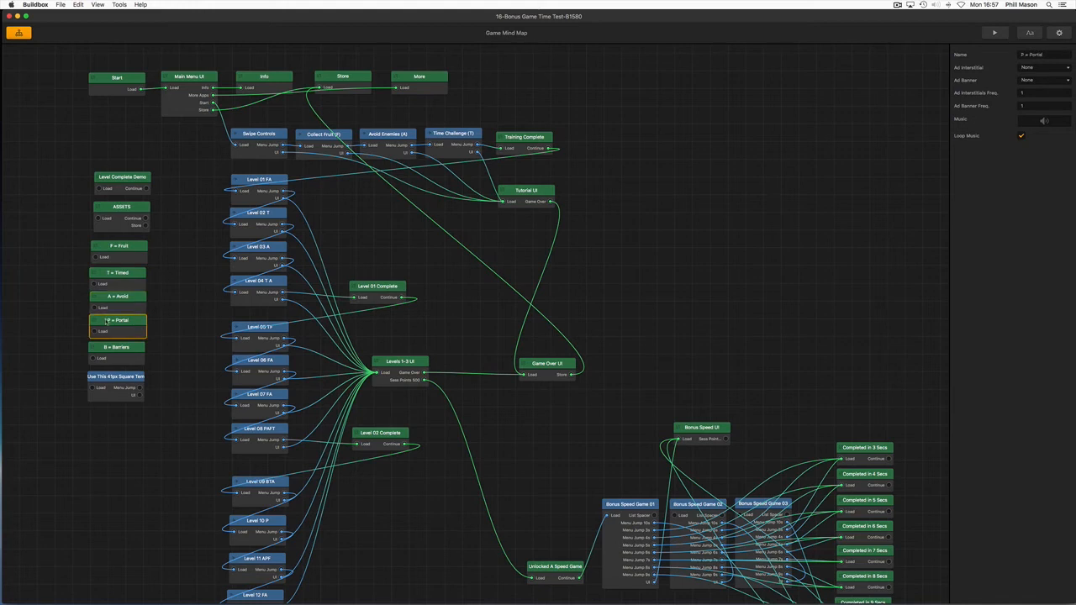
left_click(106, 346)
left_click_drag(105, 378, 107, 381)
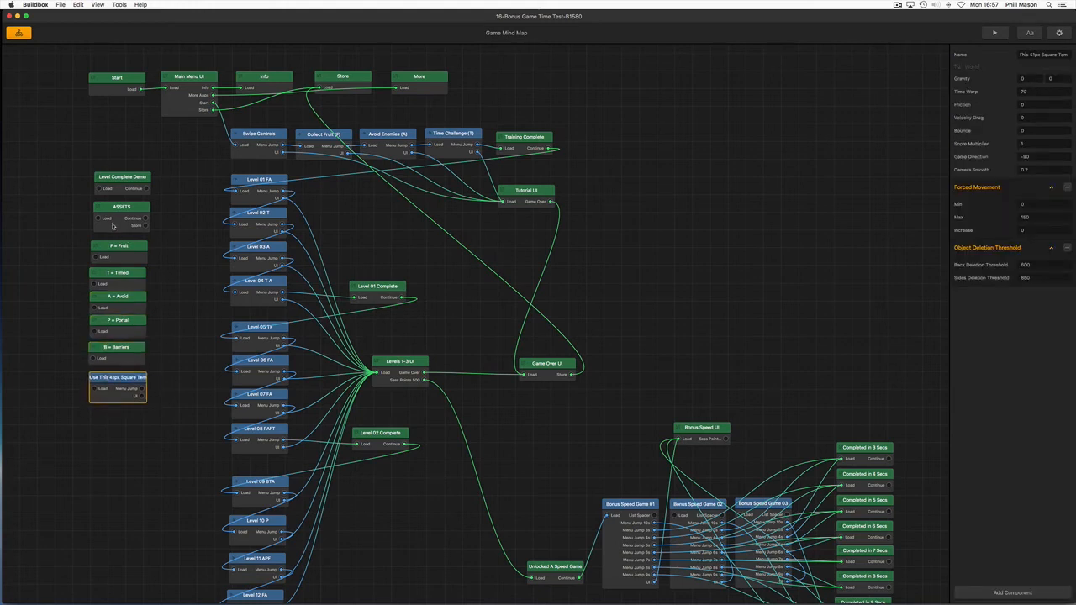
left_click(110, 228)
left_click_drag(114, 186, 113, 189)
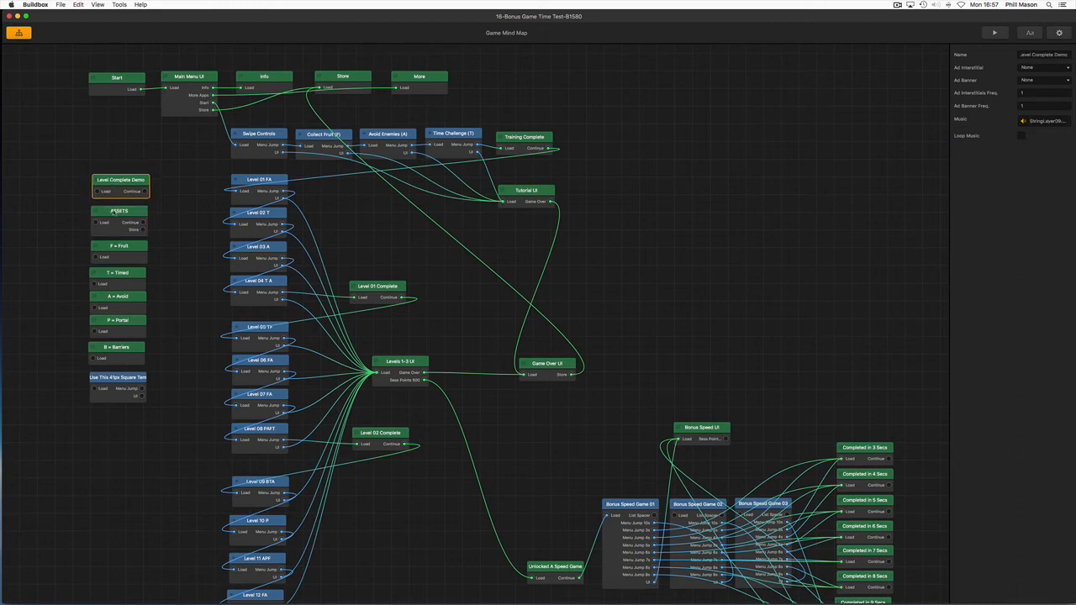
Add ASSETS, F = Fruit, T = Timed, A = Avoid, P = Portal, B = Barriers and Use This 41px Square Tem to the Level Complete Demo selection
left_click(111, 219)
left_click(111, 253)
left_click(111, 277)
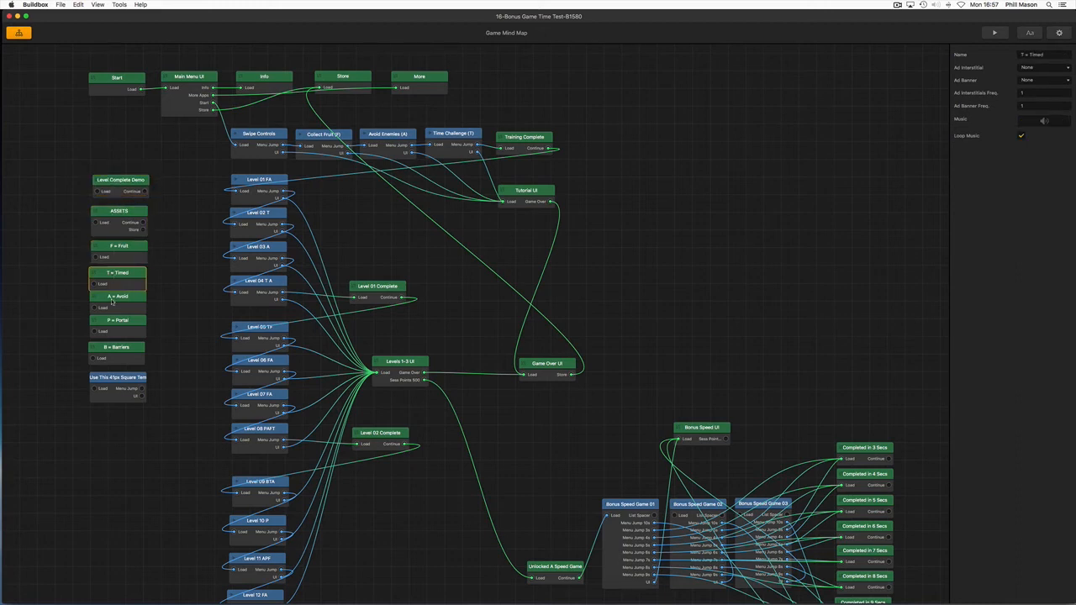
left_click(113, 303)
left_click(112, 332)
left_click(113, 356)
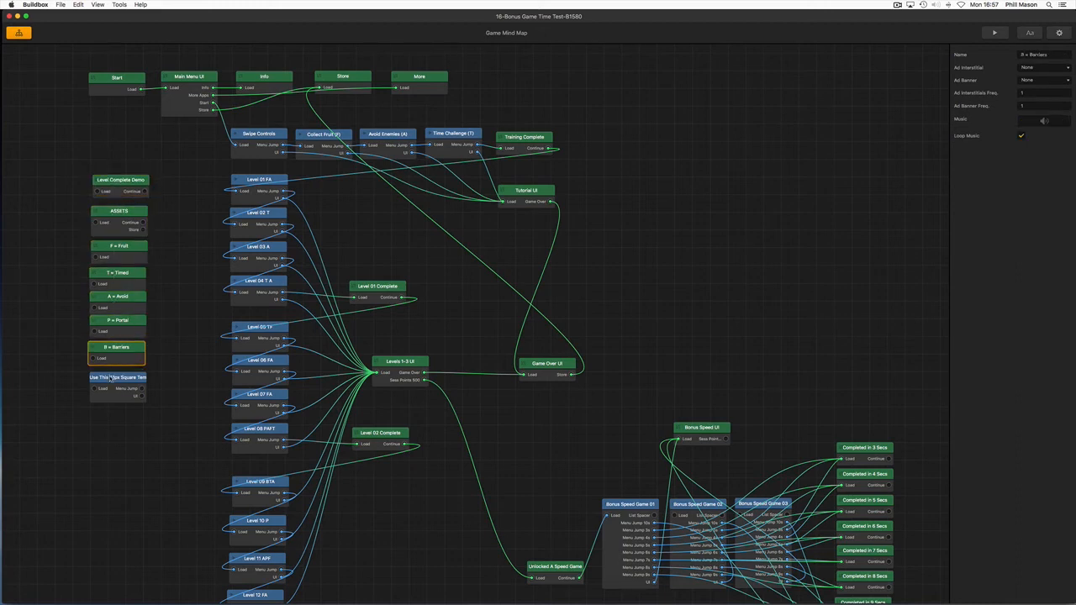
left_click(111, 379)
Move the selected column from Level Complete Demo to Use This 41px Square Tem as one group, placing it slightly right of its original spot
left_click(117, 195)
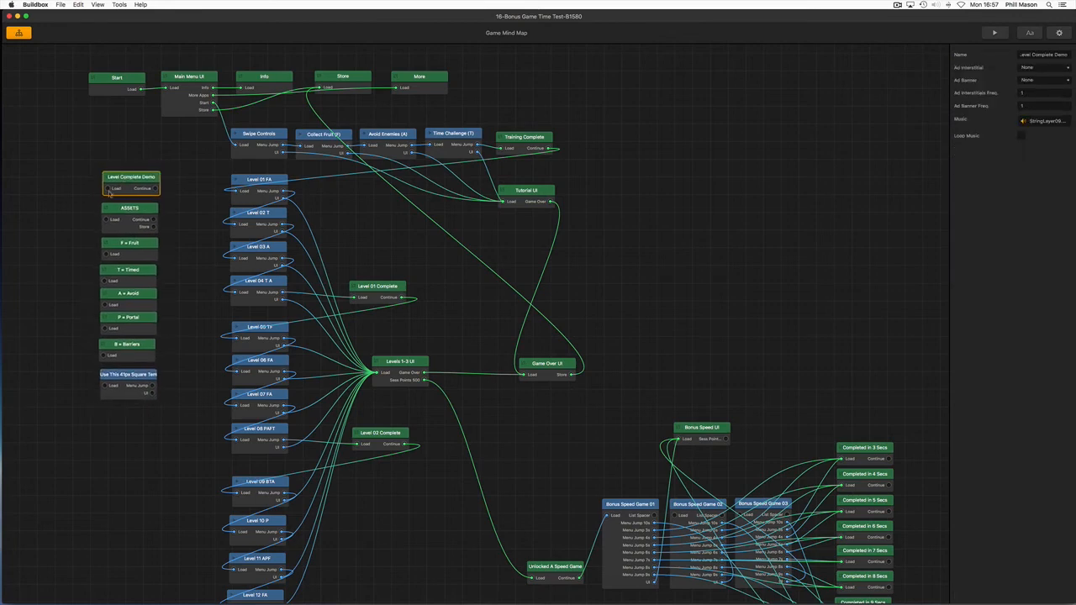
left_click_drag(116, 188, 159, 162)
left_click_drag(160, 162, 152, 174)
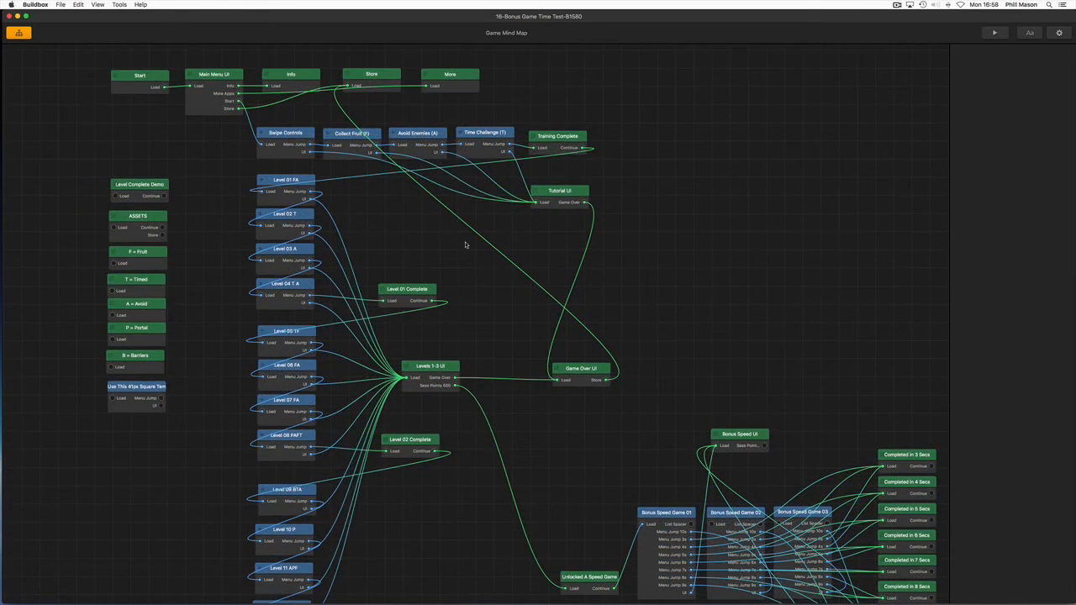
Multi-select Start and Main Menu UI in the uppermost row of the mind map
scroll(467, 244, "down", 2)
scroll(475, 270, "down", 2)
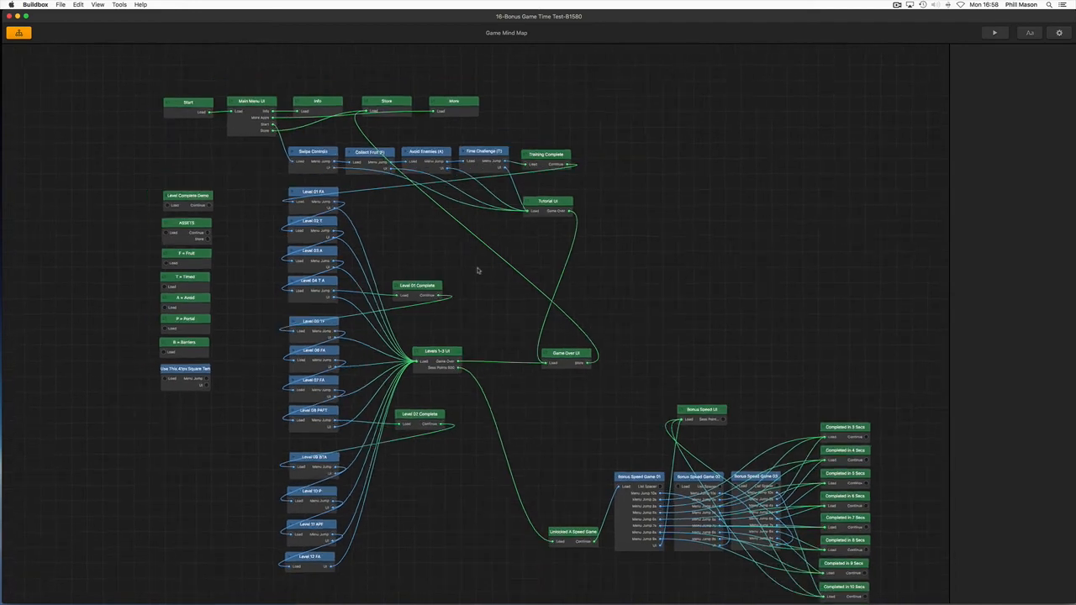
left_click_drag(475, 270, 434, 262)
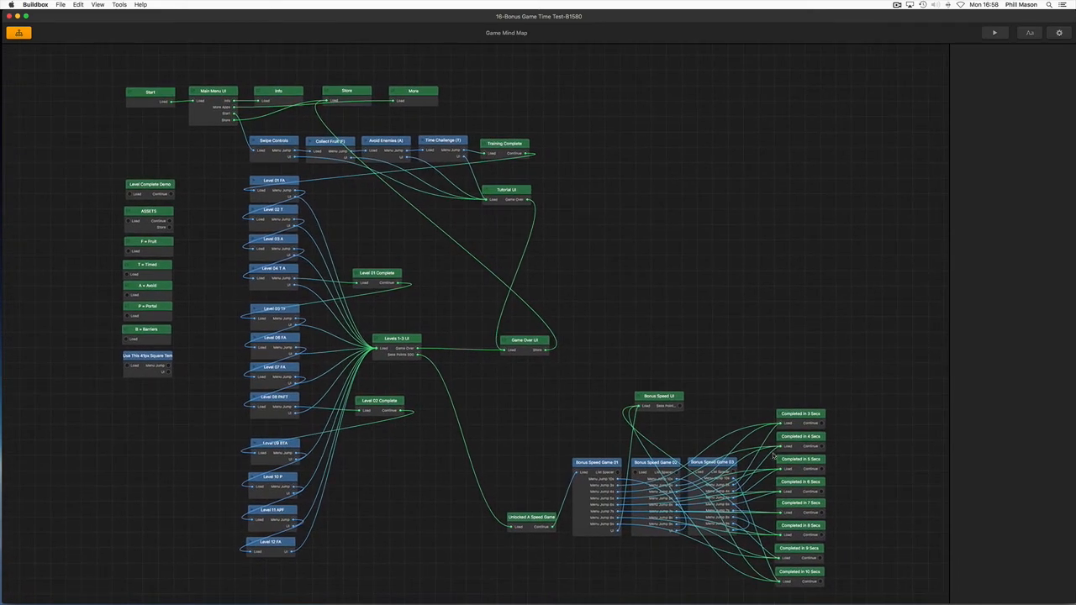
scroll(774, 454, "down", 1)
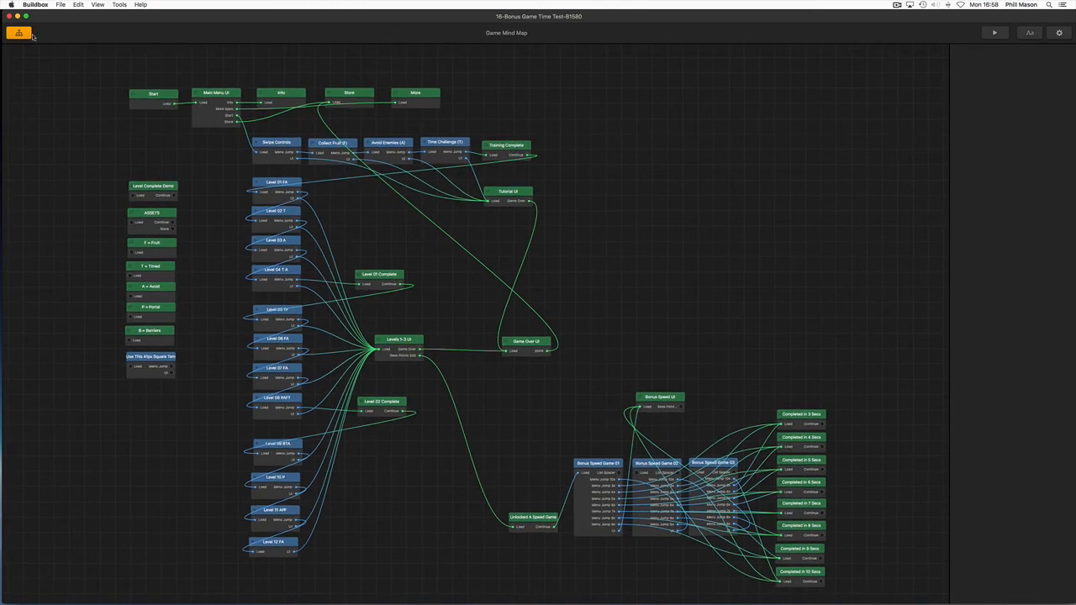
scroll(153, 97, "down", 1)
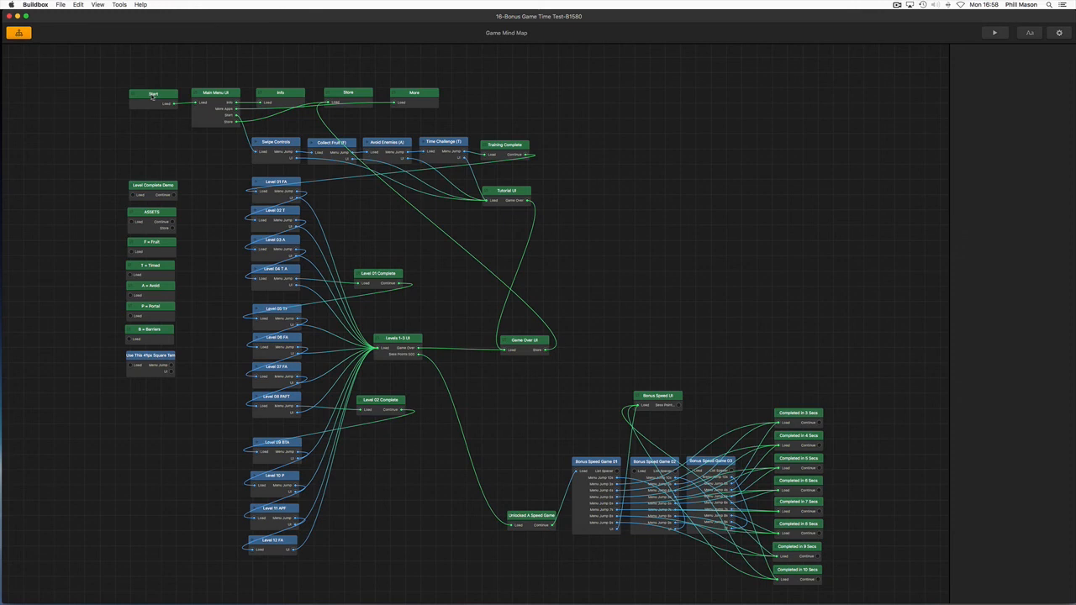
left_click(152, 96)
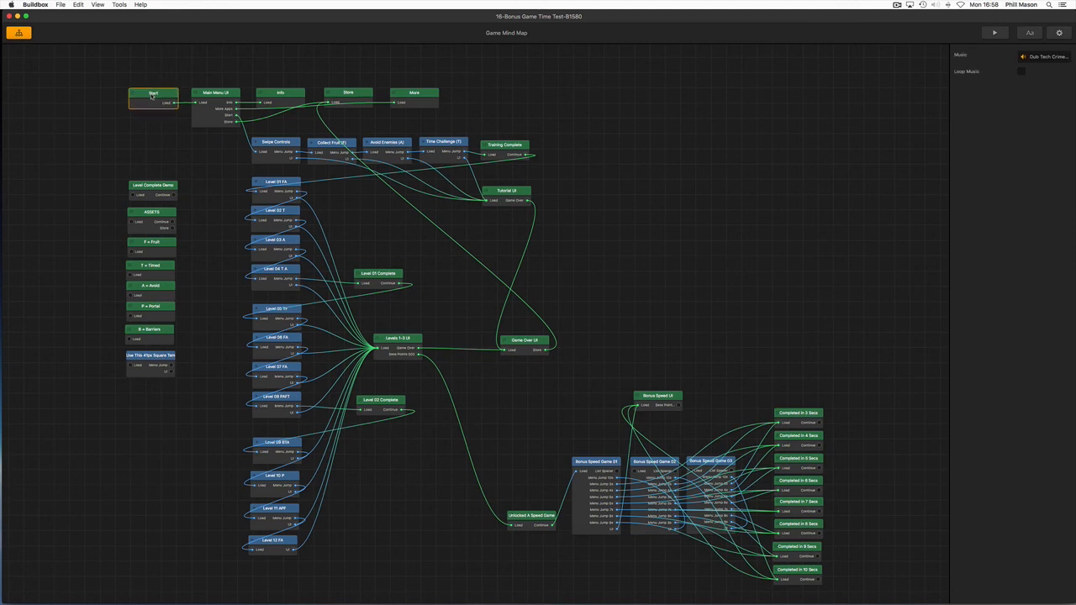
left_click(213, 97)
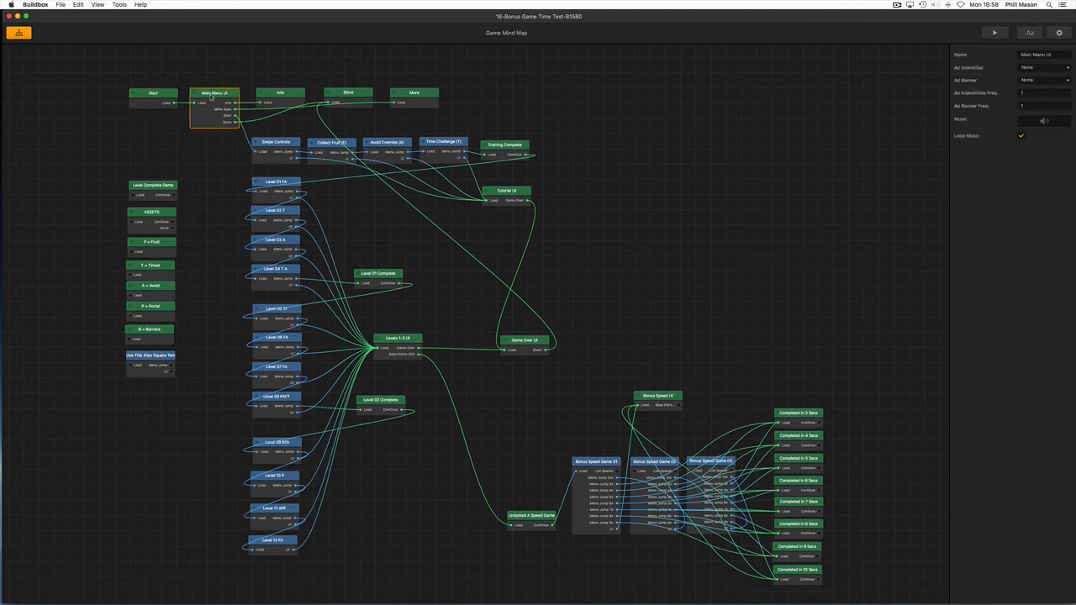